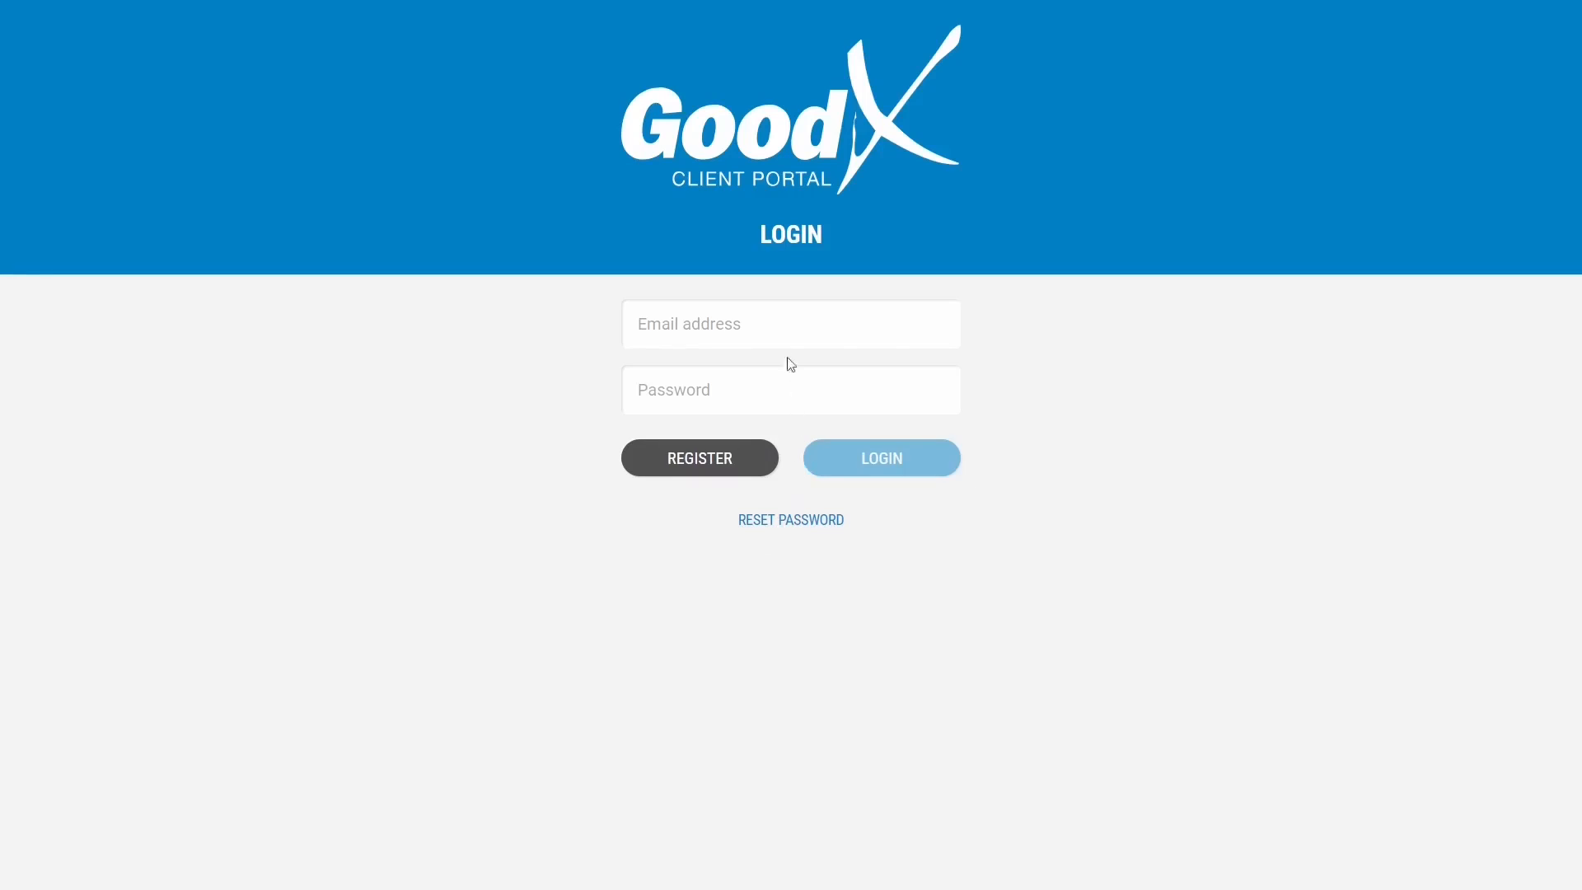
Sign in to the client portal with the account e-mail address and password.
click(786, 328)
click(806, 386)
text(•••••)
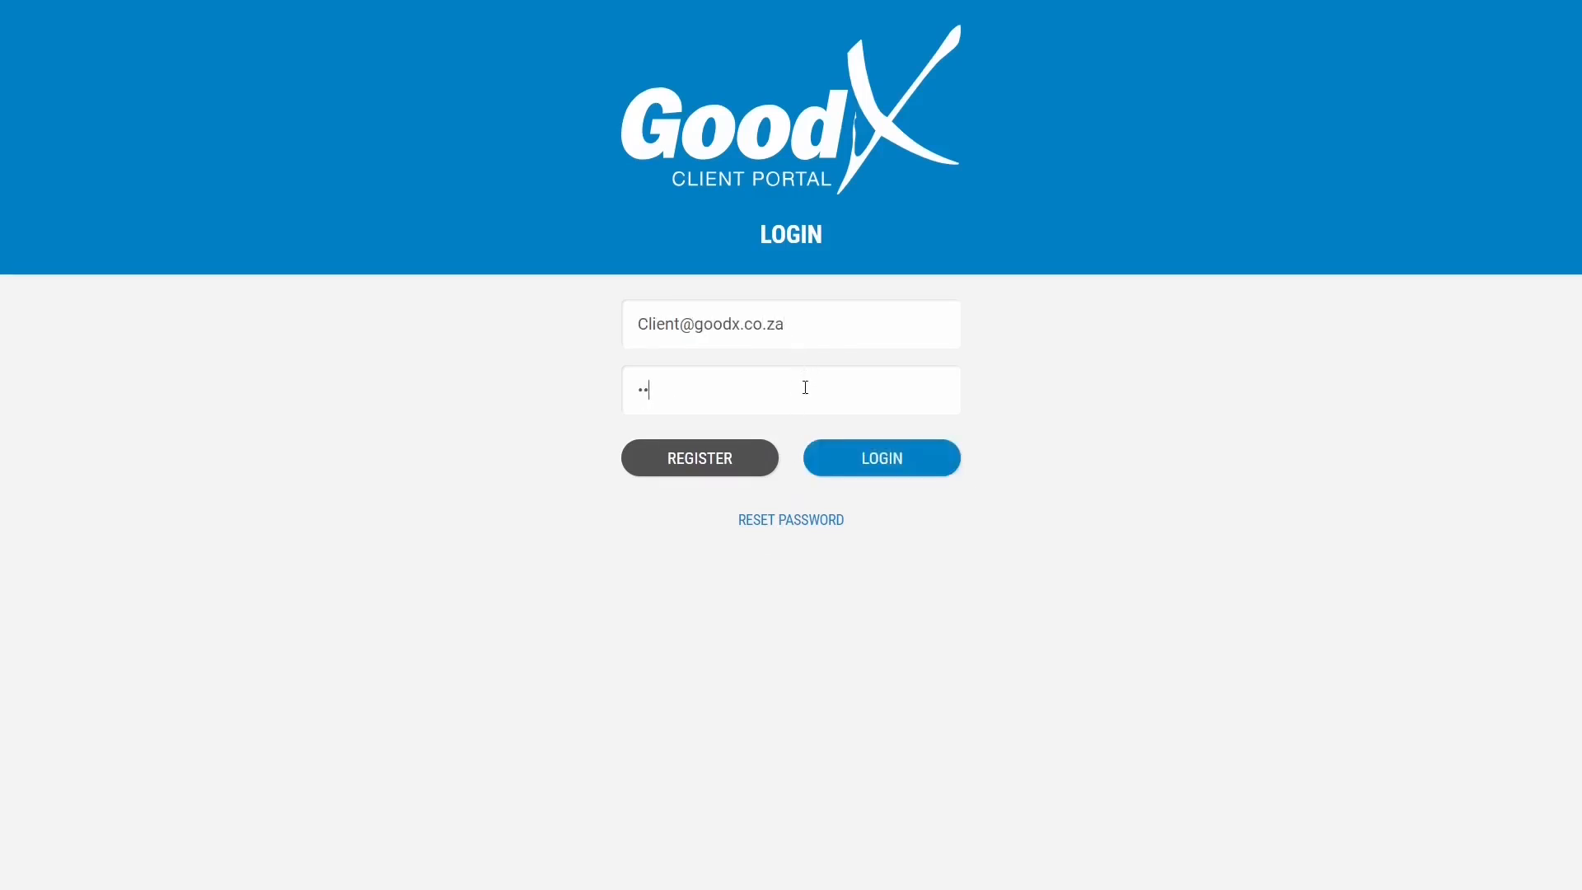
click(842, 457)
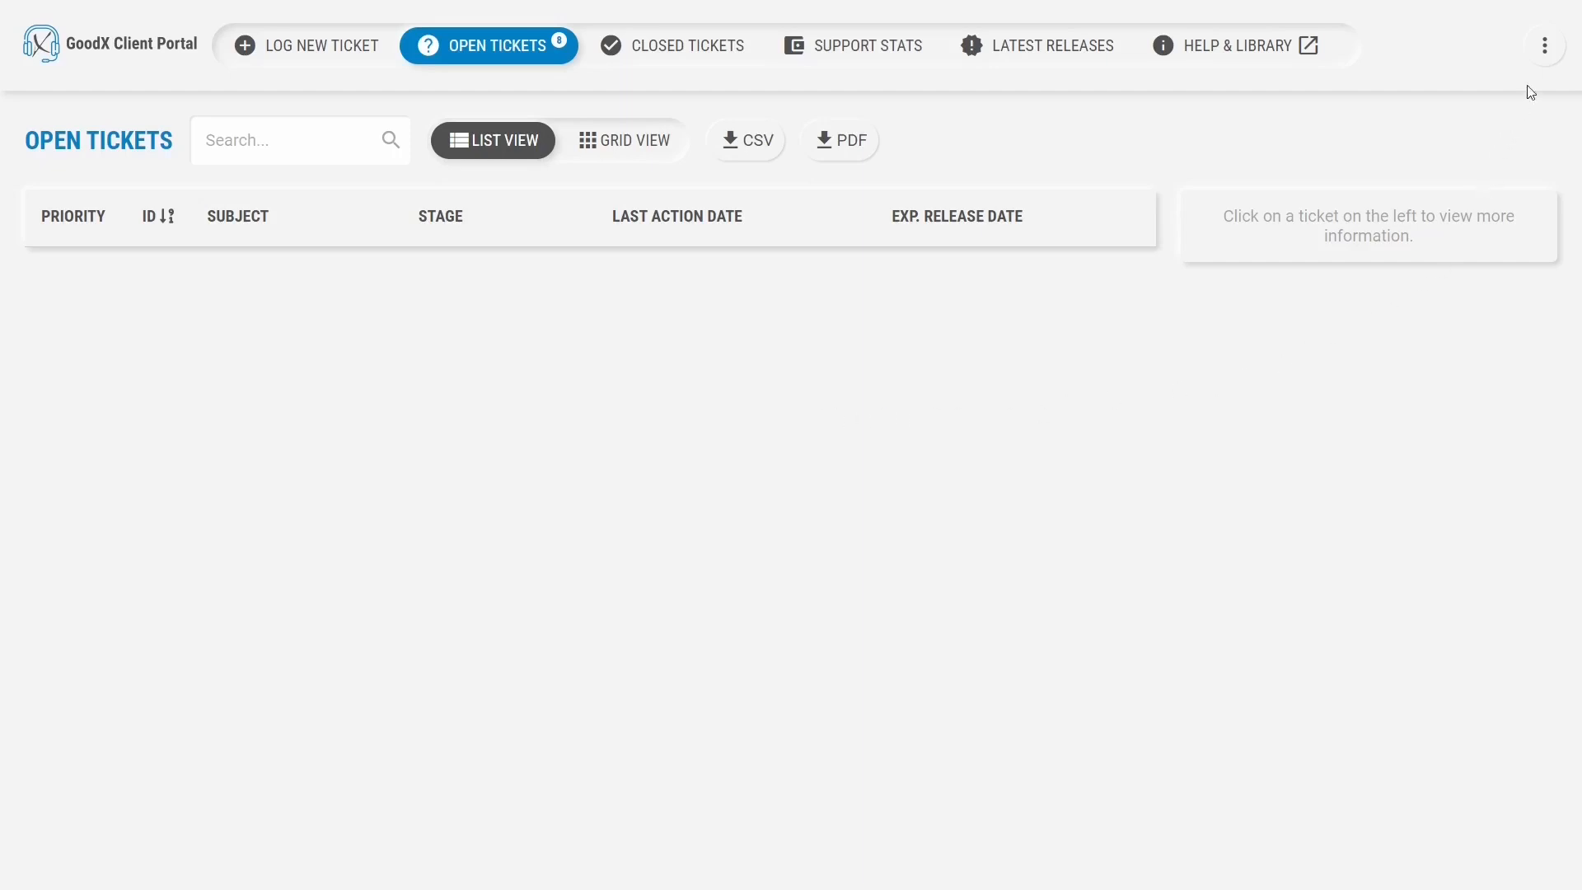
Switch to another account and show its open tickets in grid view, revealing ticket 673081.
click(1544, 47)
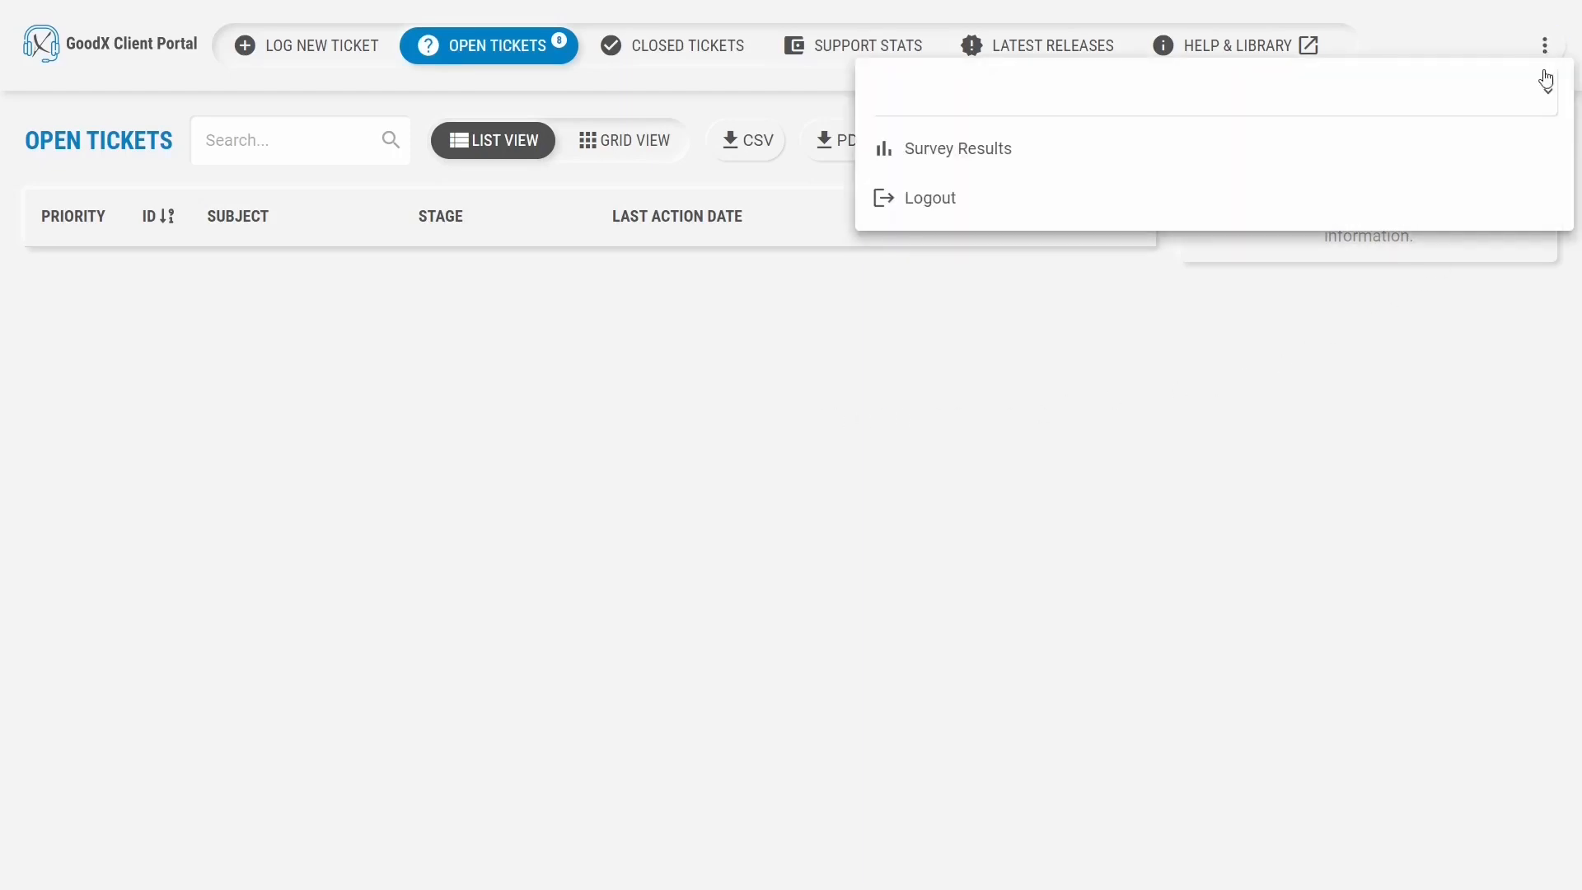
click(1544, 94)
scroll(1203, 305, up, 8)
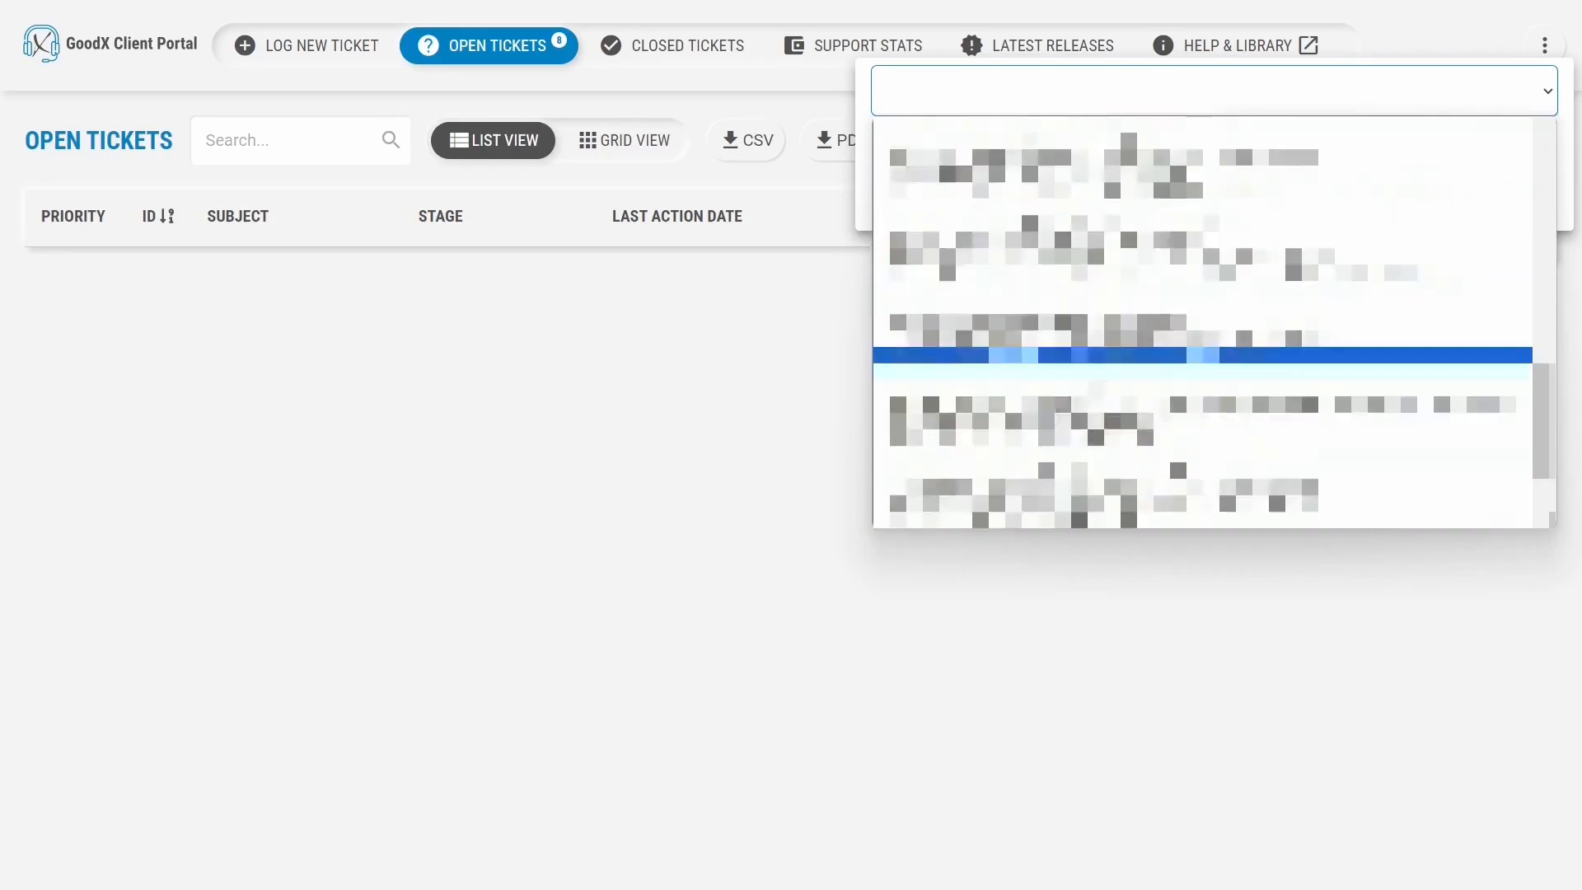
click(1250, 318)
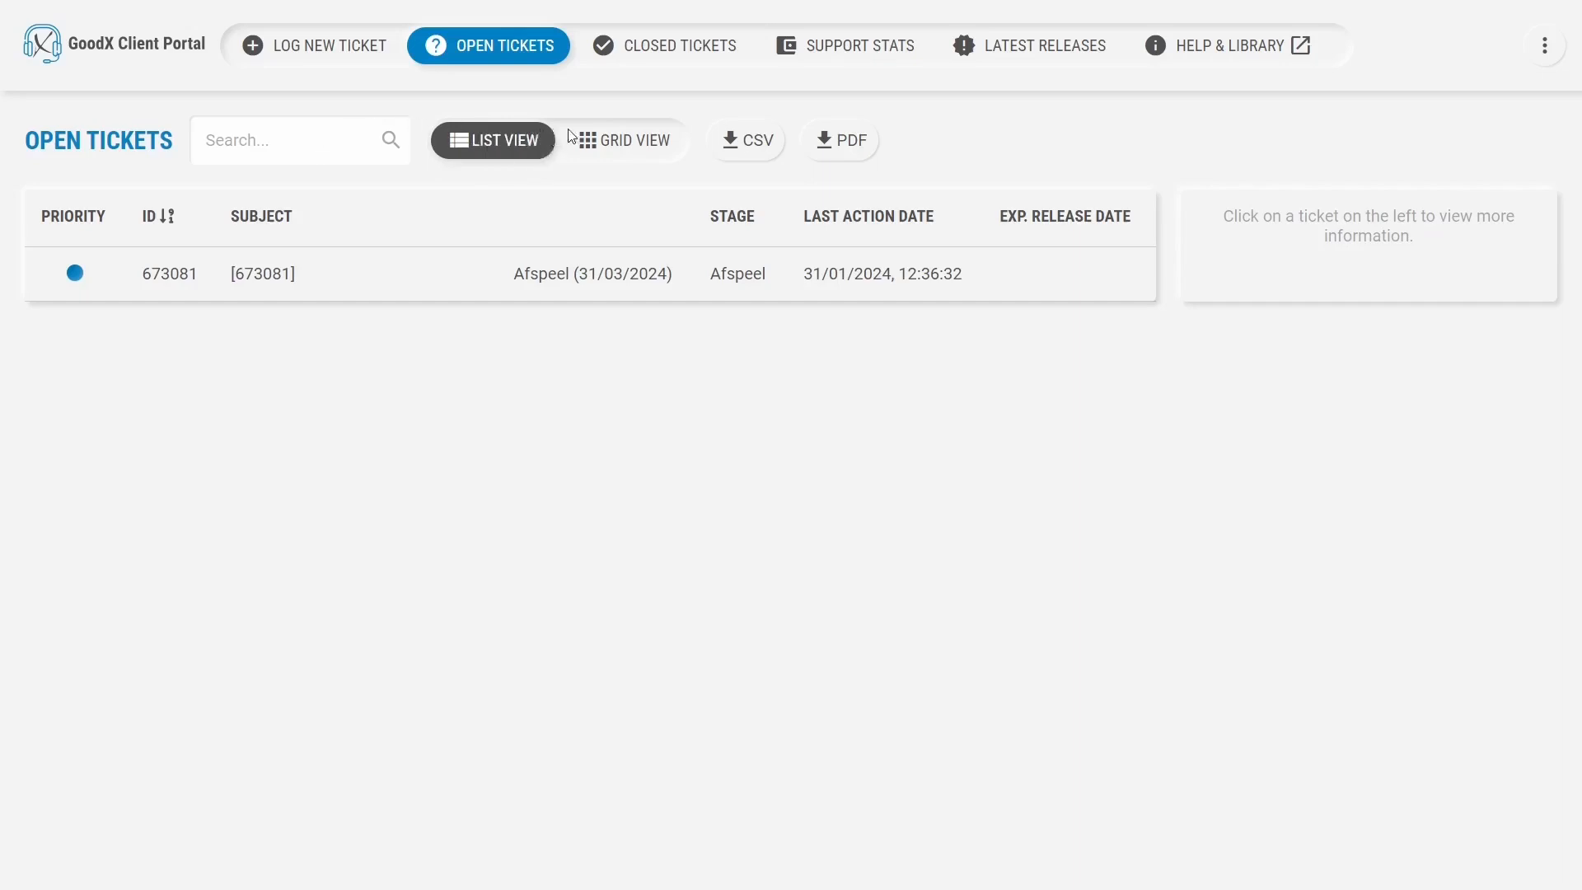
click(624, 145)
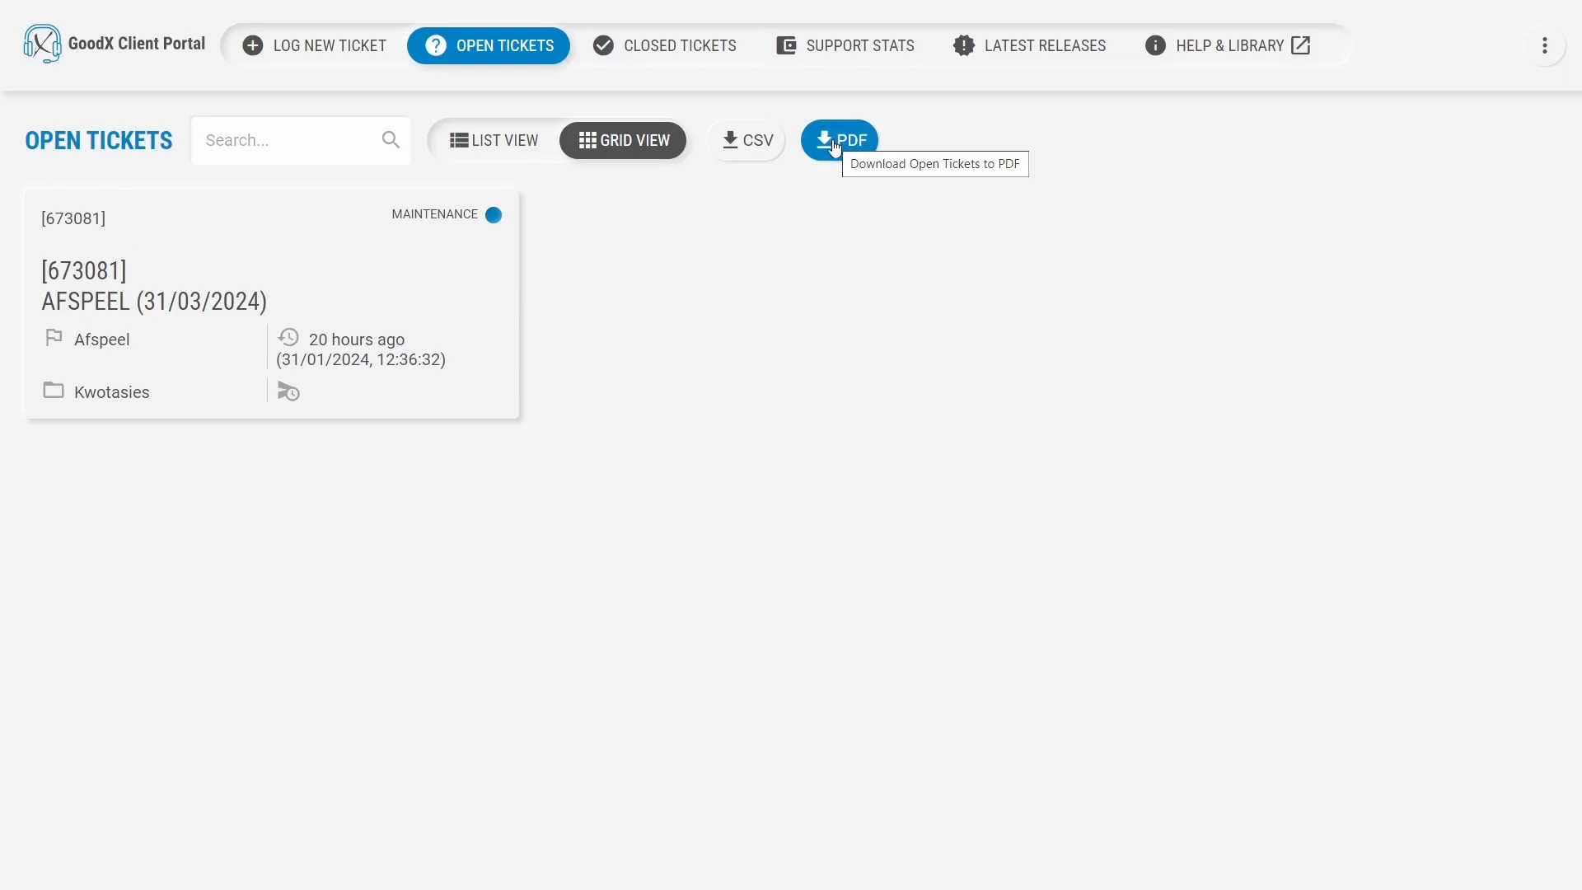
click(334, 58)
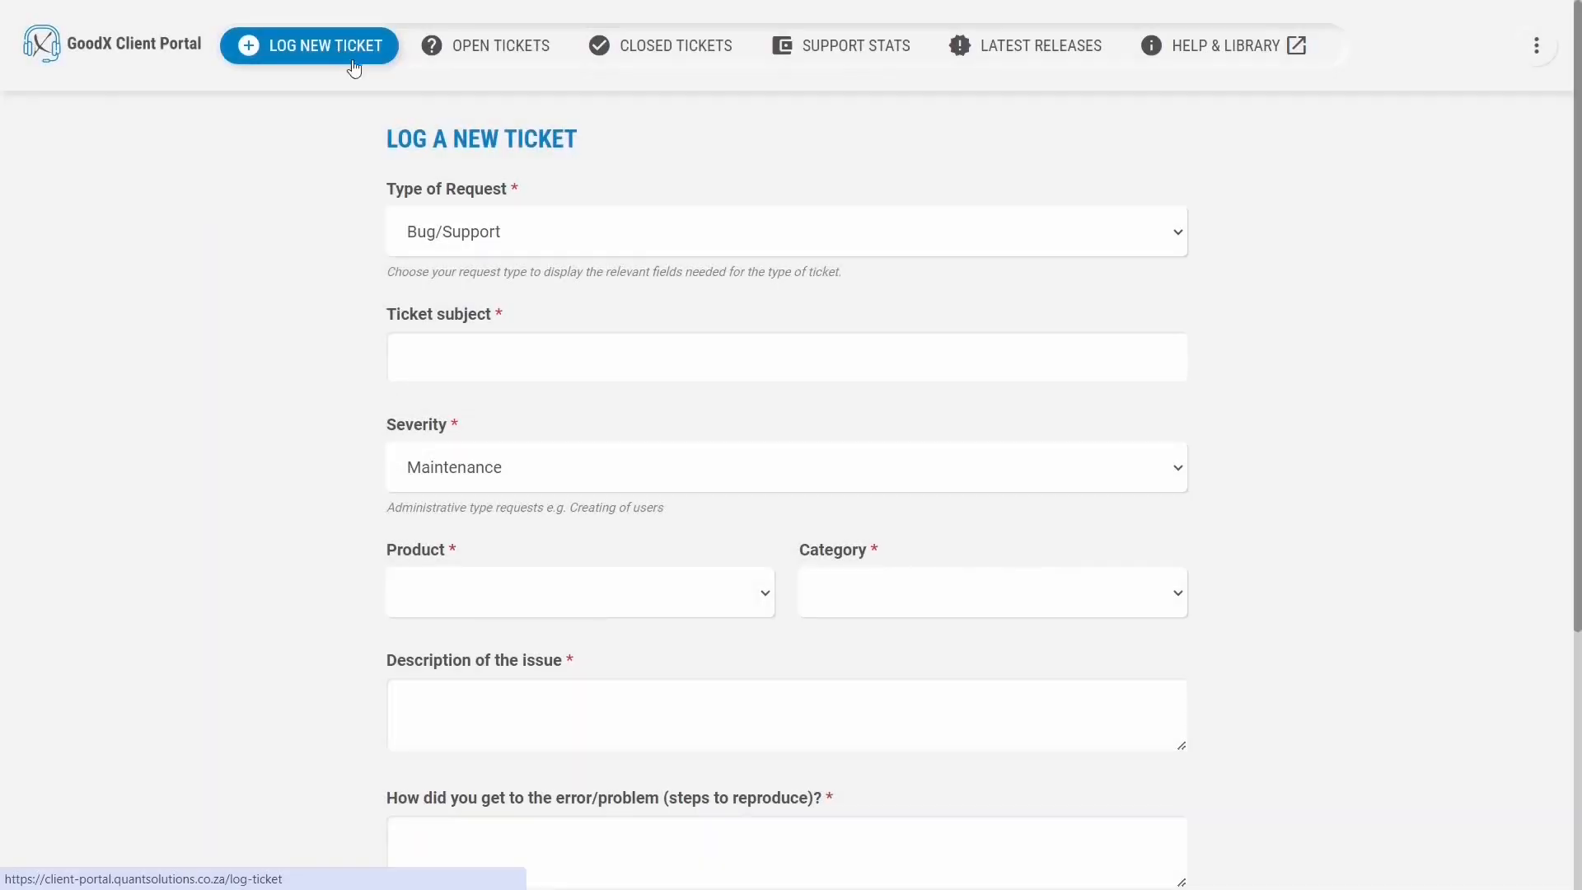
Set request type Bug/Support, subject 'Error' and severity Maintenance for the new ticket.
click(532, 236)
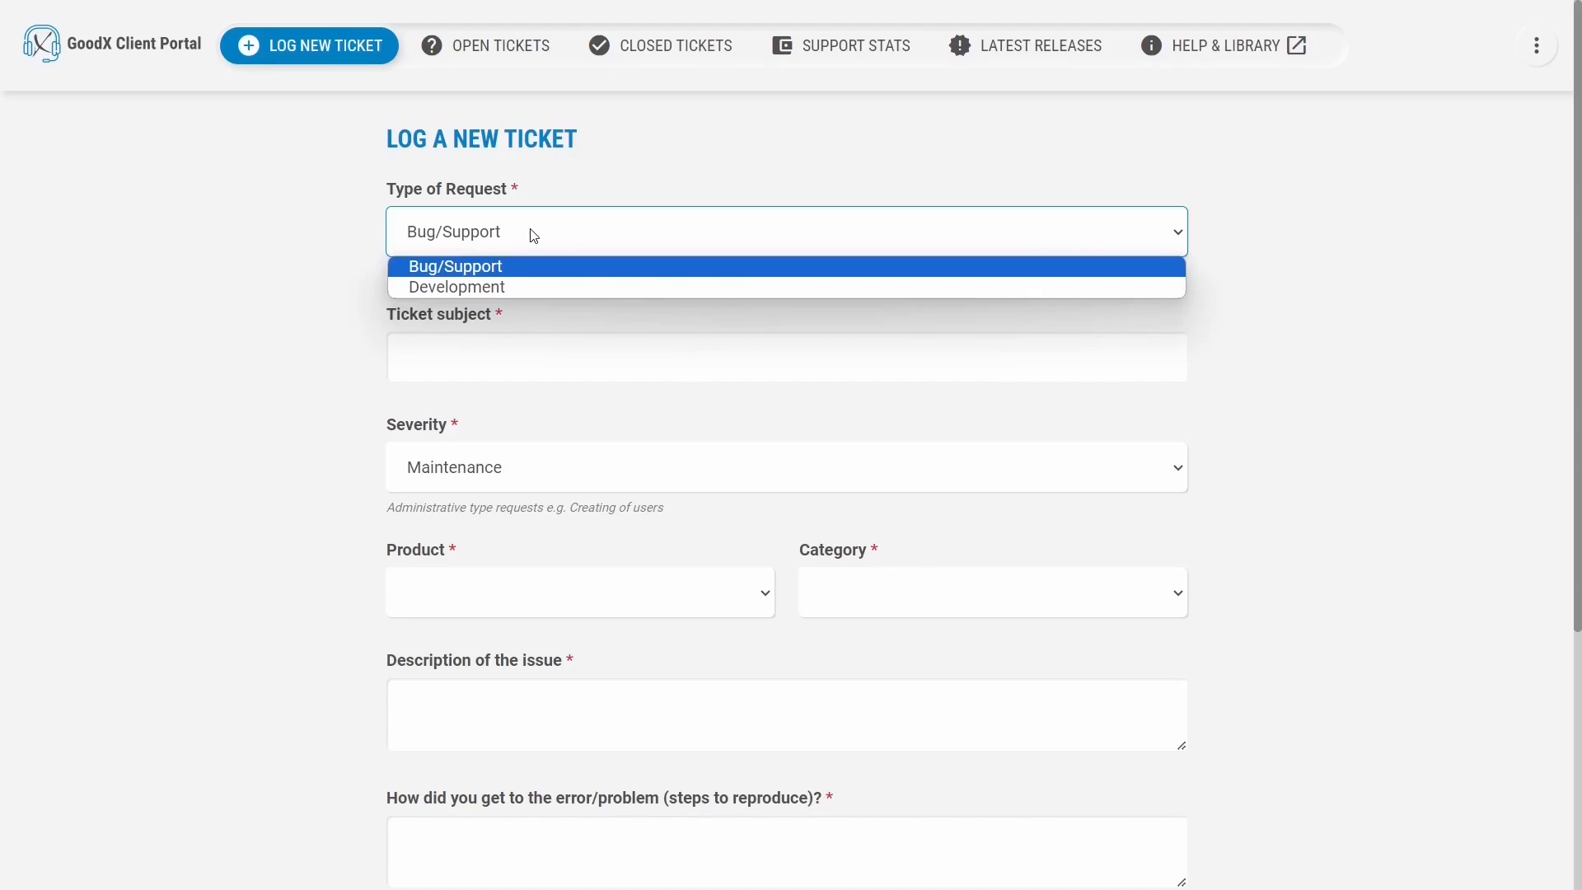
click(534, 236)
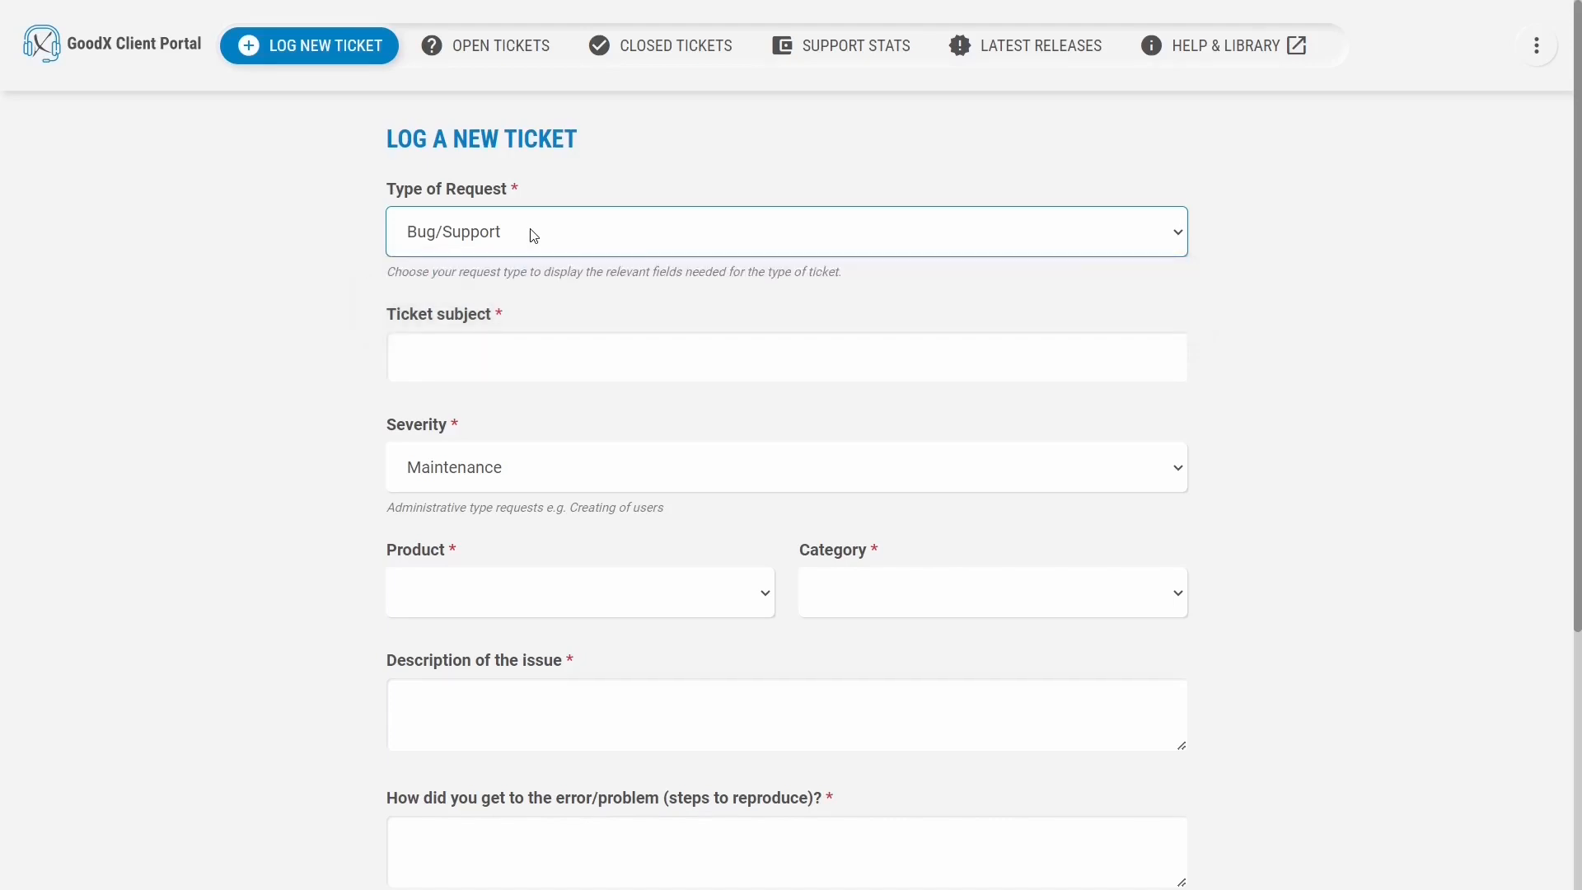
click(531, 360)
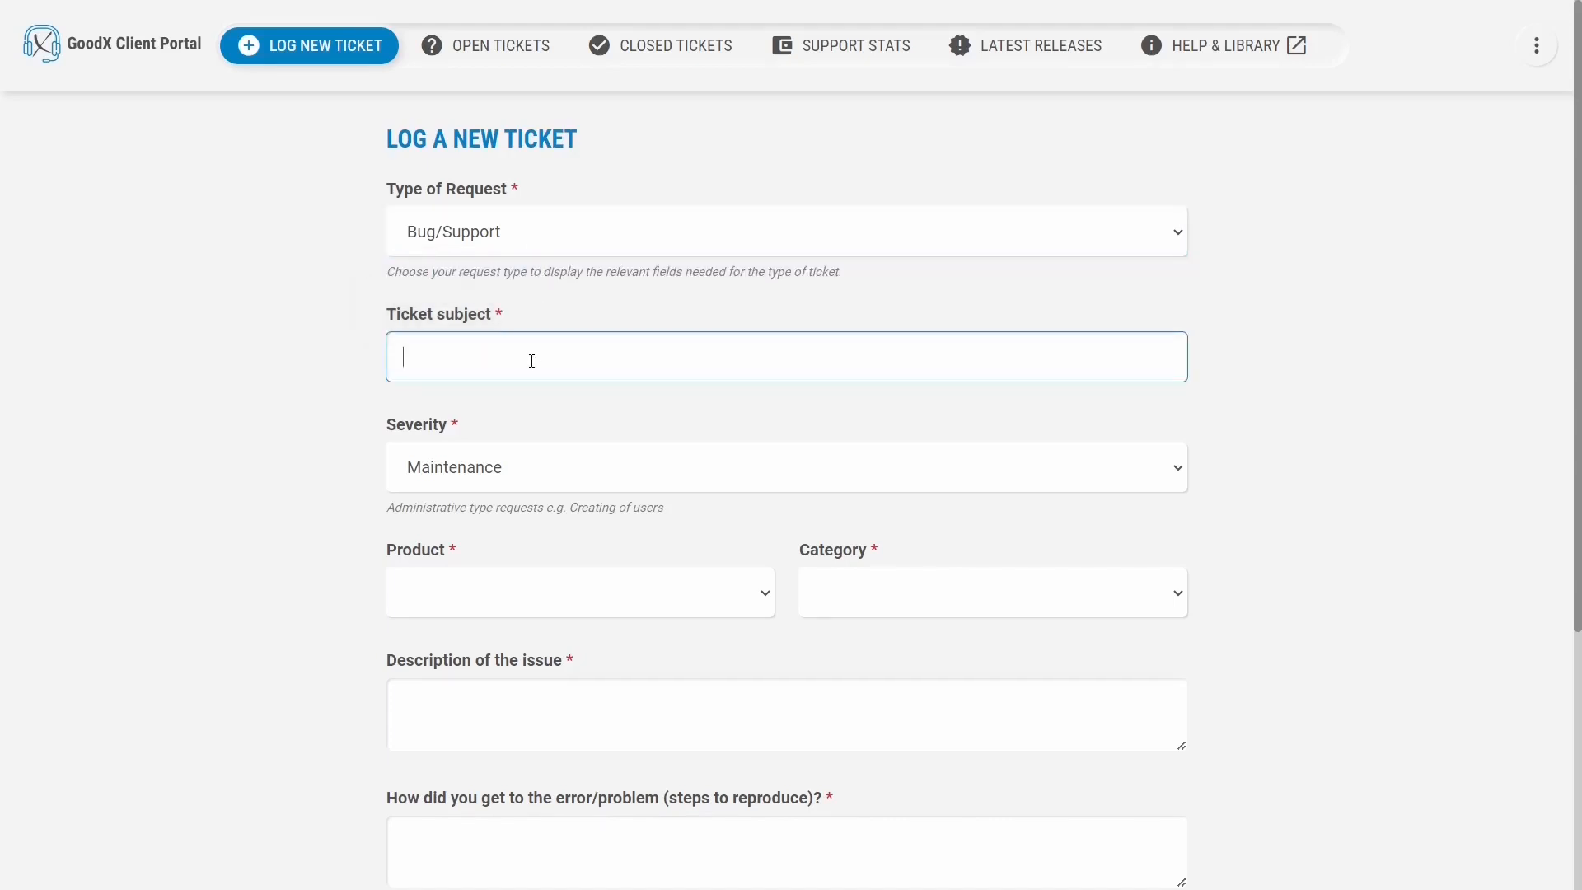
text(Error)
click(575, 467)
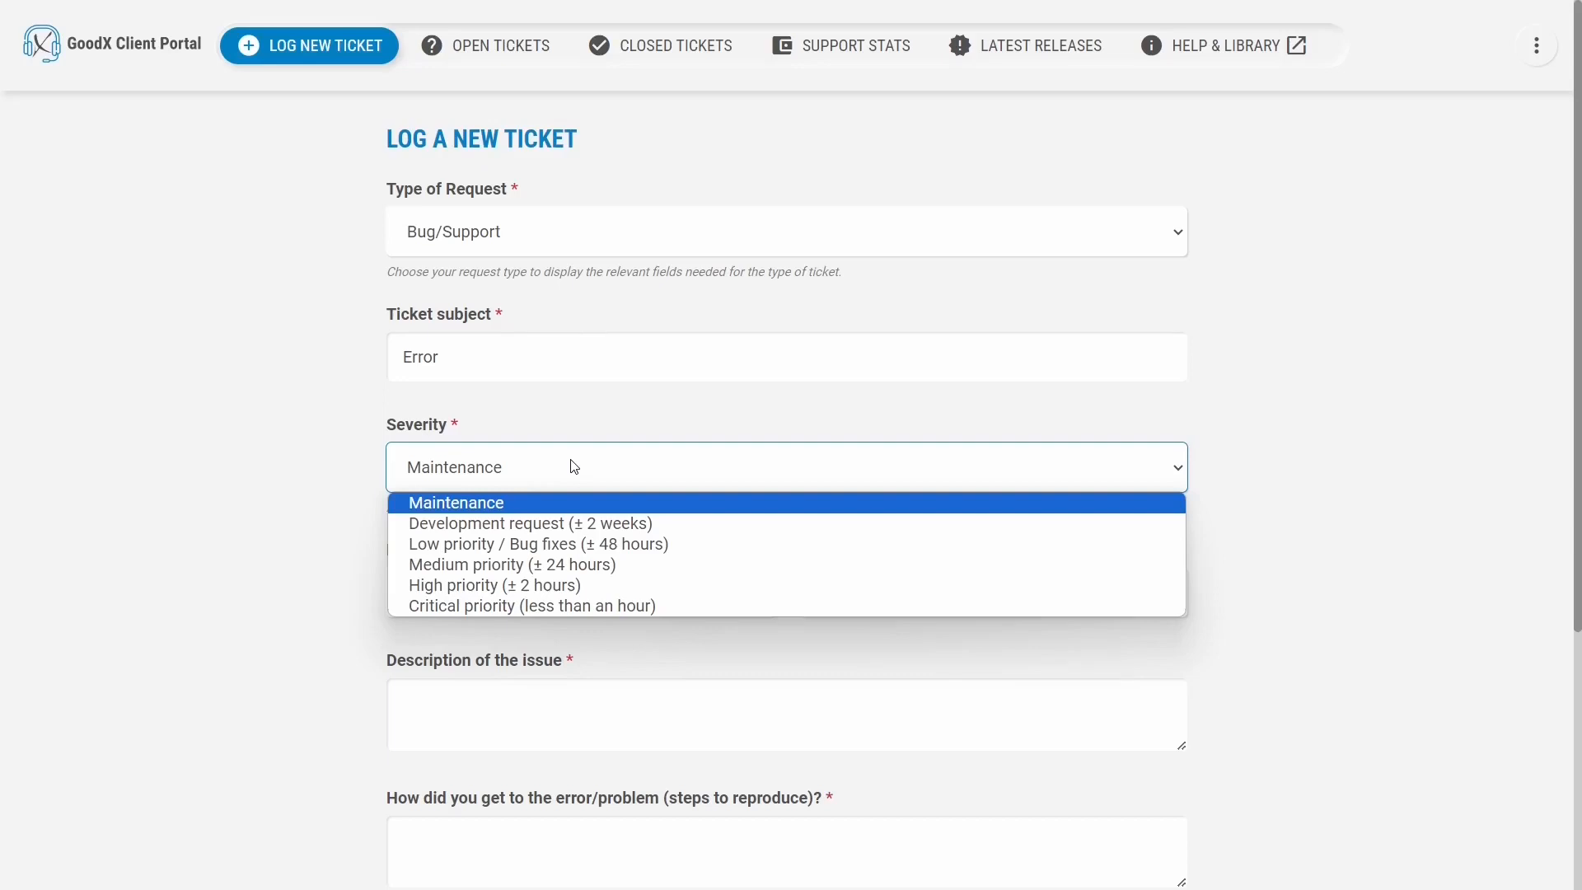
click(574, 467)
Choose product Web App, category Support, and describe 'Error pops up when billing on DEB 777'.
click(607, 593)
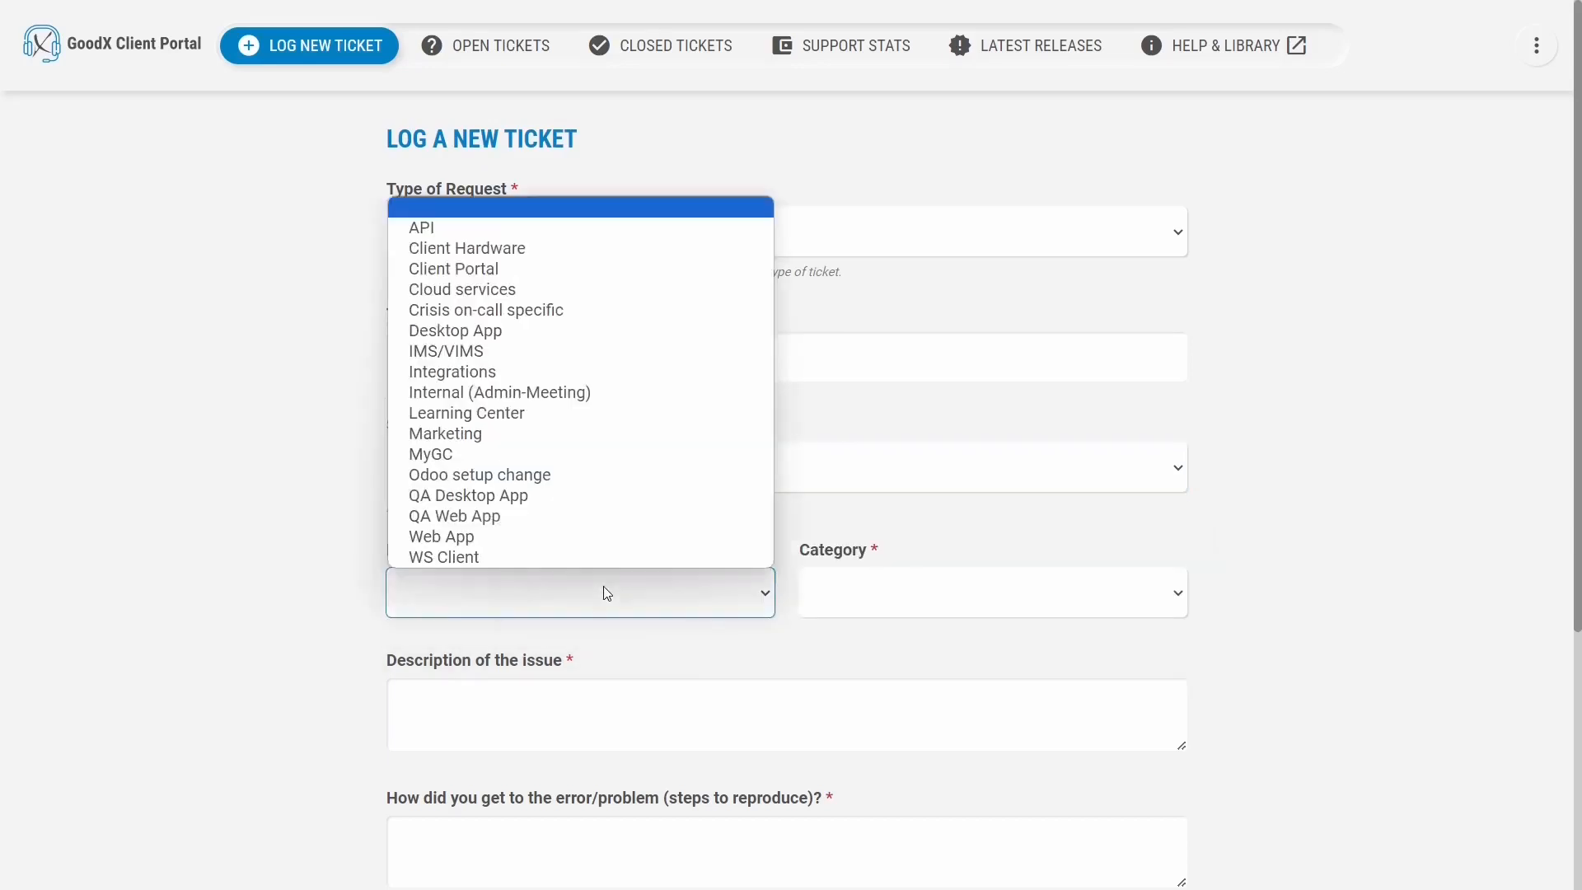
click(590, 542)
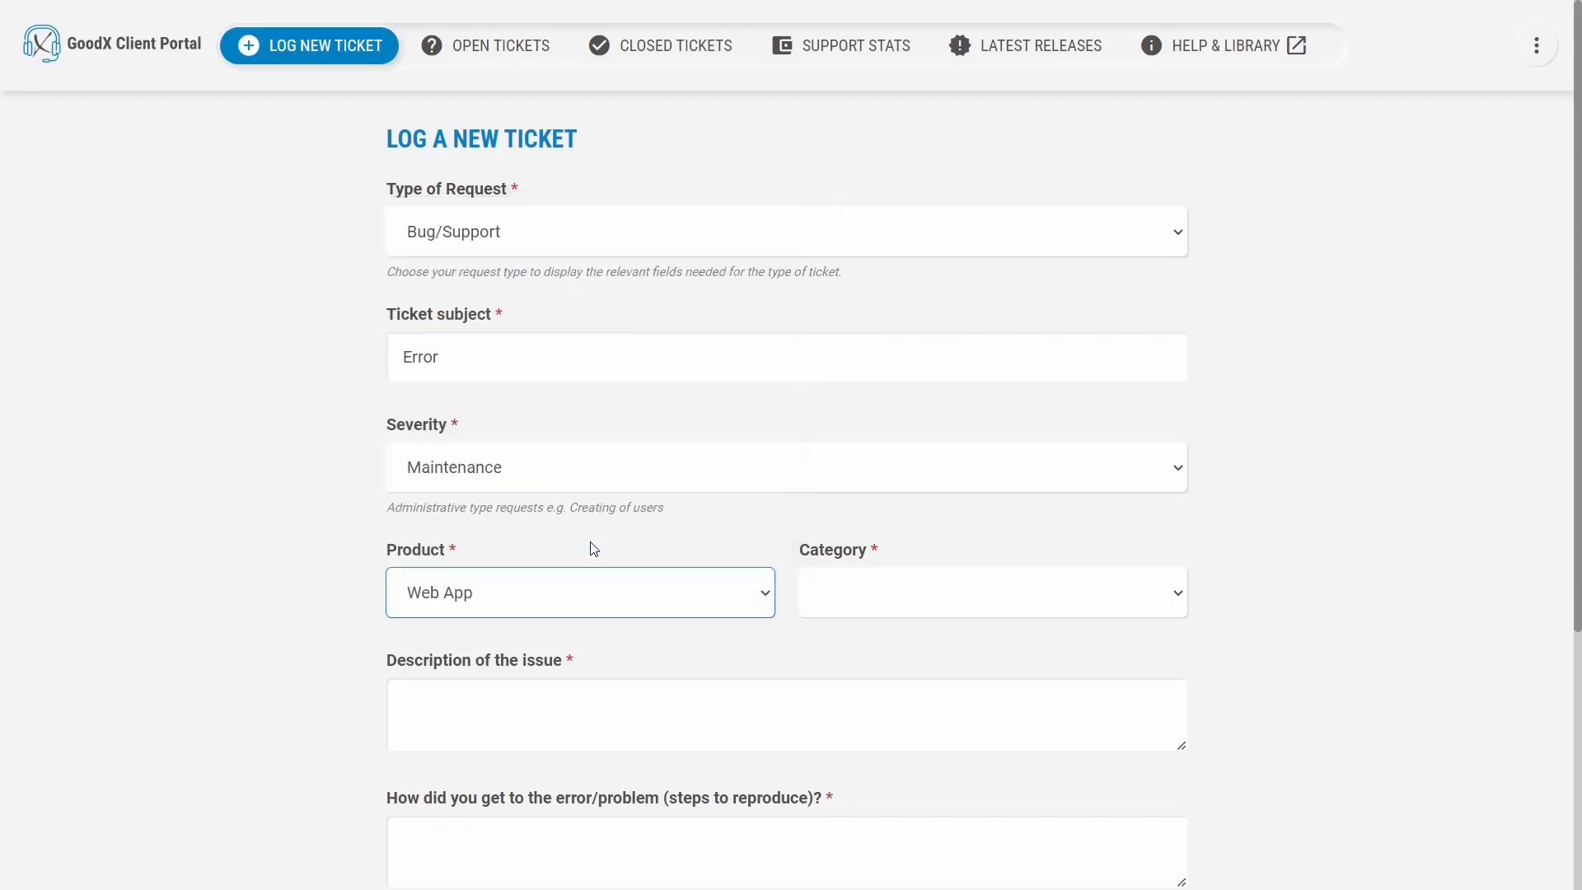
click(834, 588)
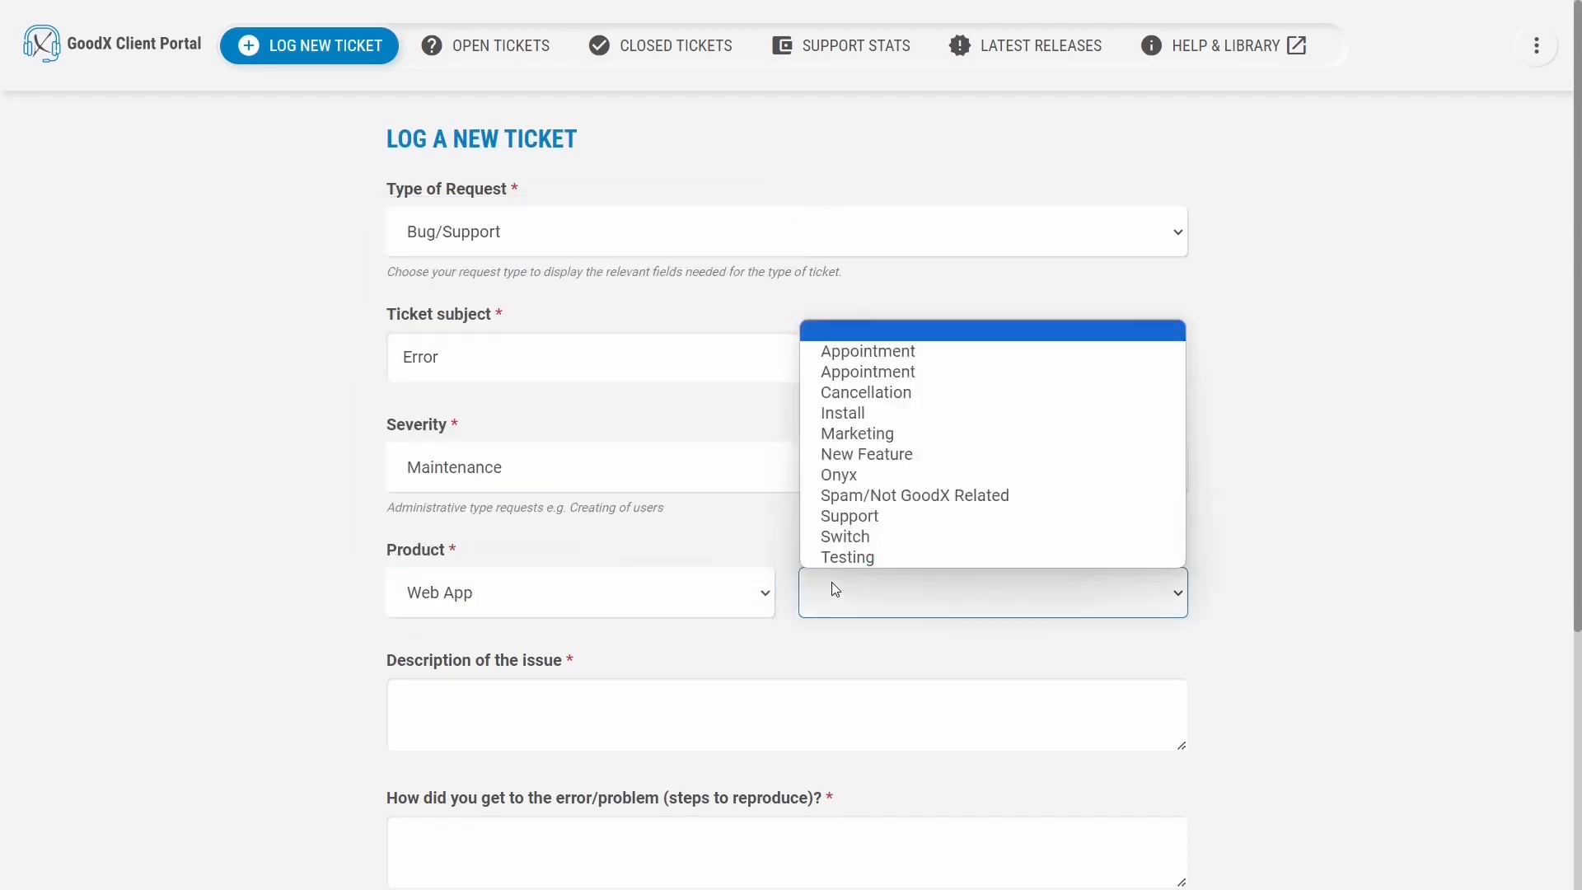
click(854, 517)
click(516, 726)
text(E)
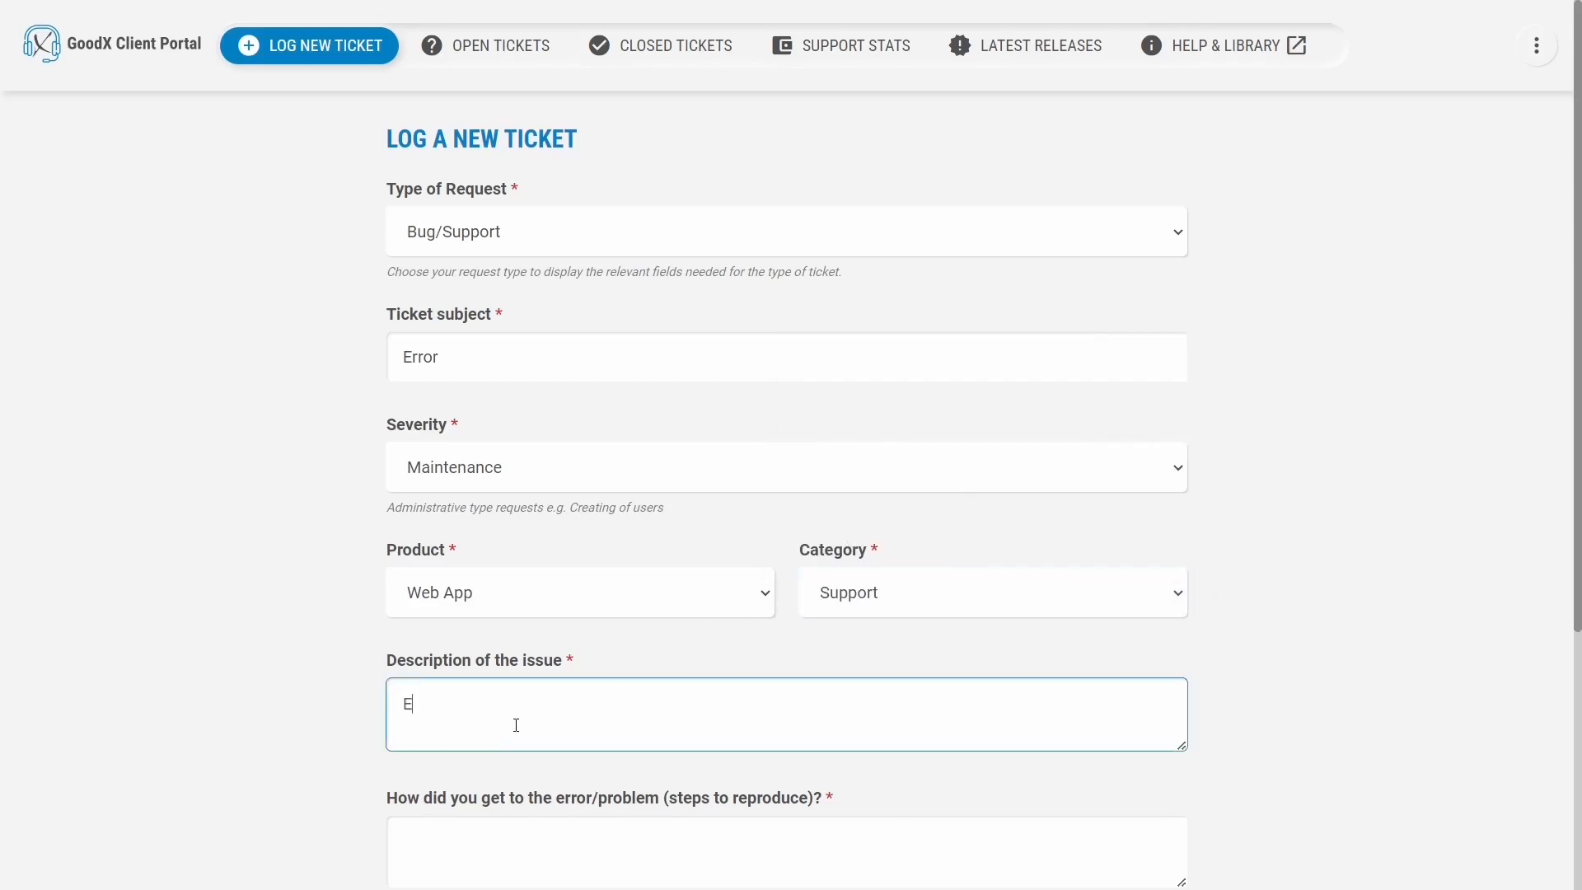
text(rror pops up when billing on DEB 777)
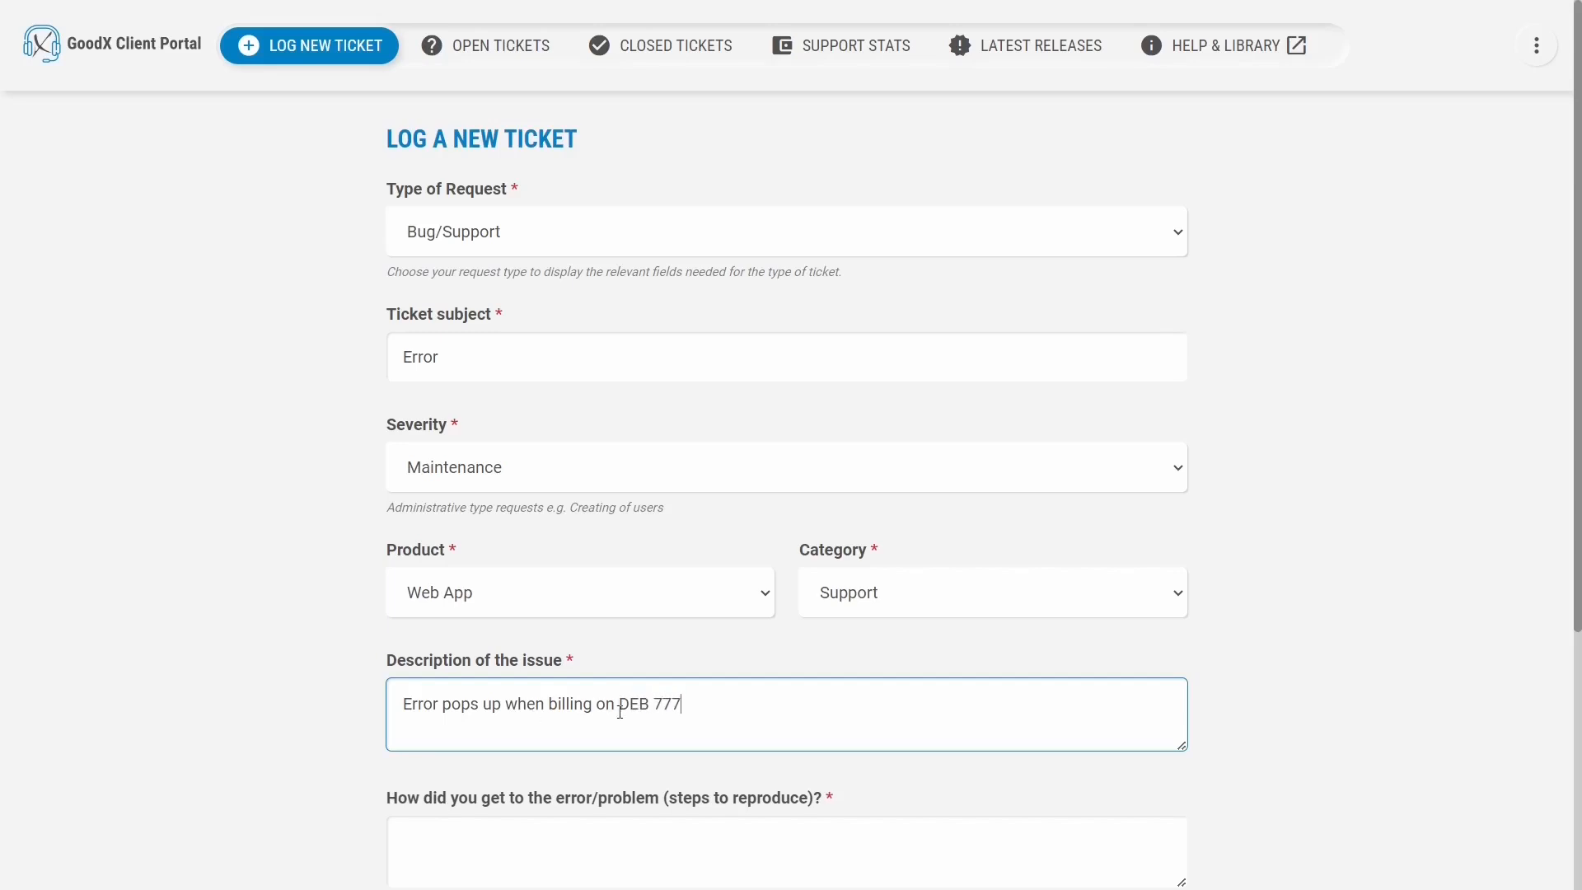
scroll(620, 710, down, 5)
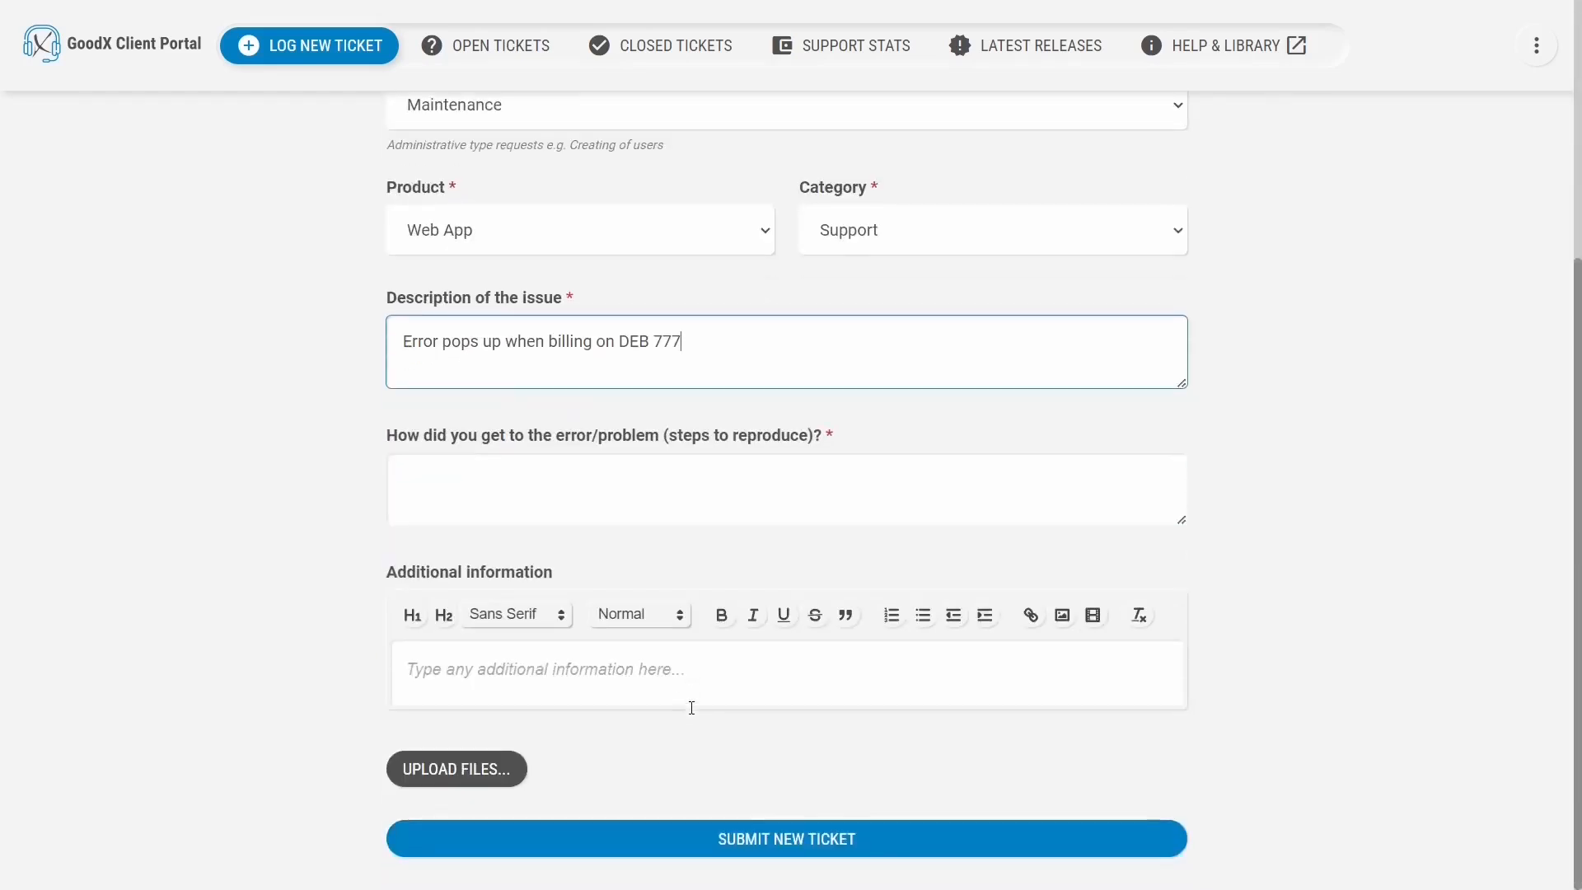
Enter reproduction steps (Diary, 10 December 2023, timeslot 11:30, DEB 777) and submit the ticket.
click(410, 473)
text(Diary,)
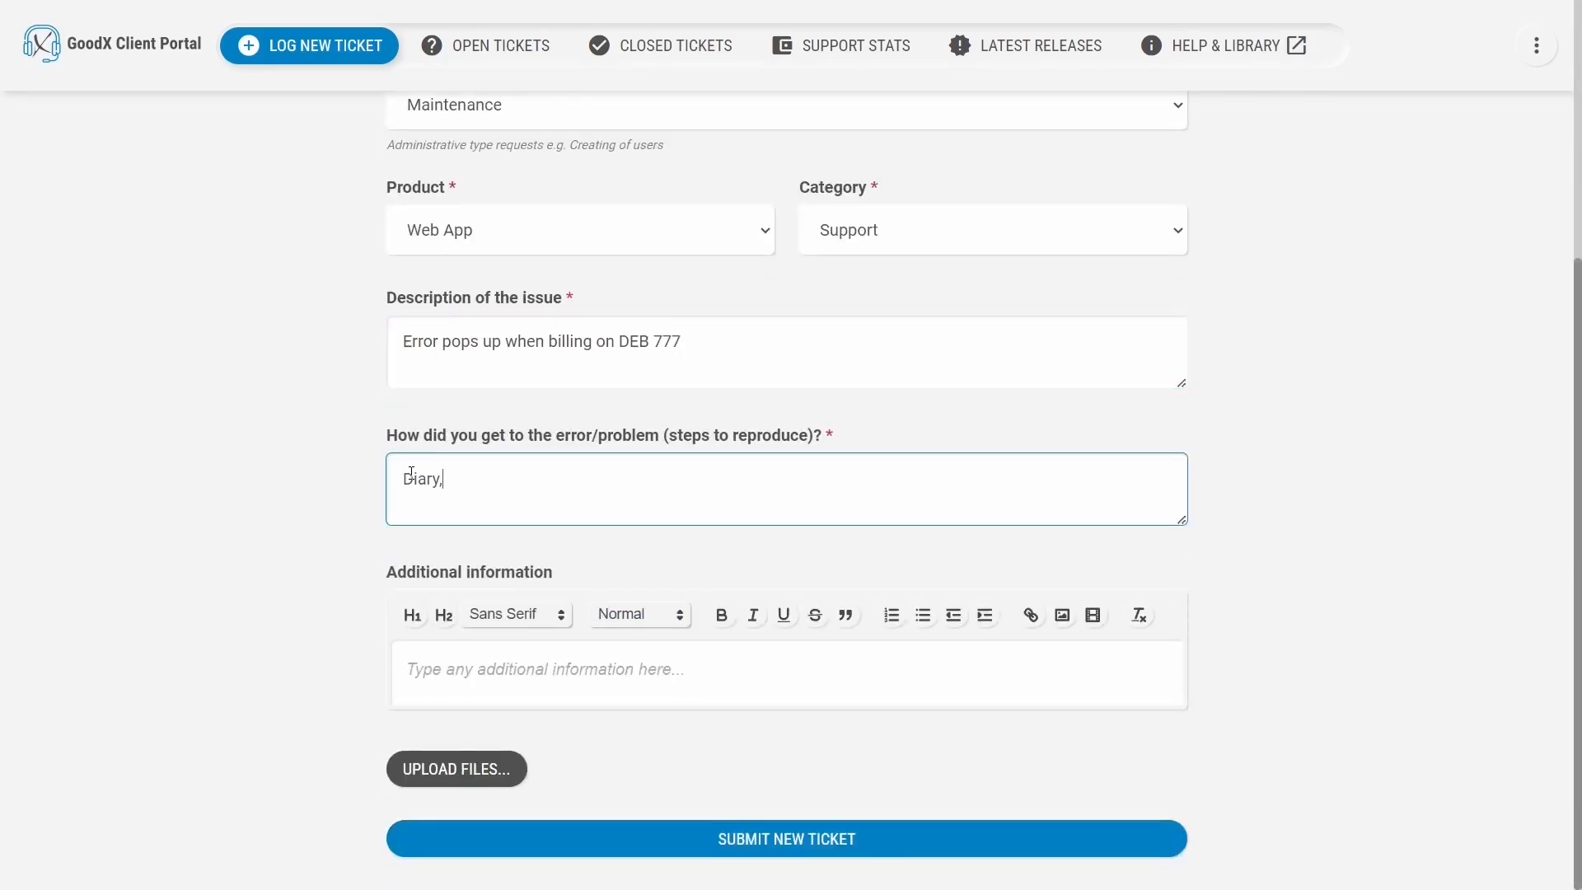
text( 10 December 2)
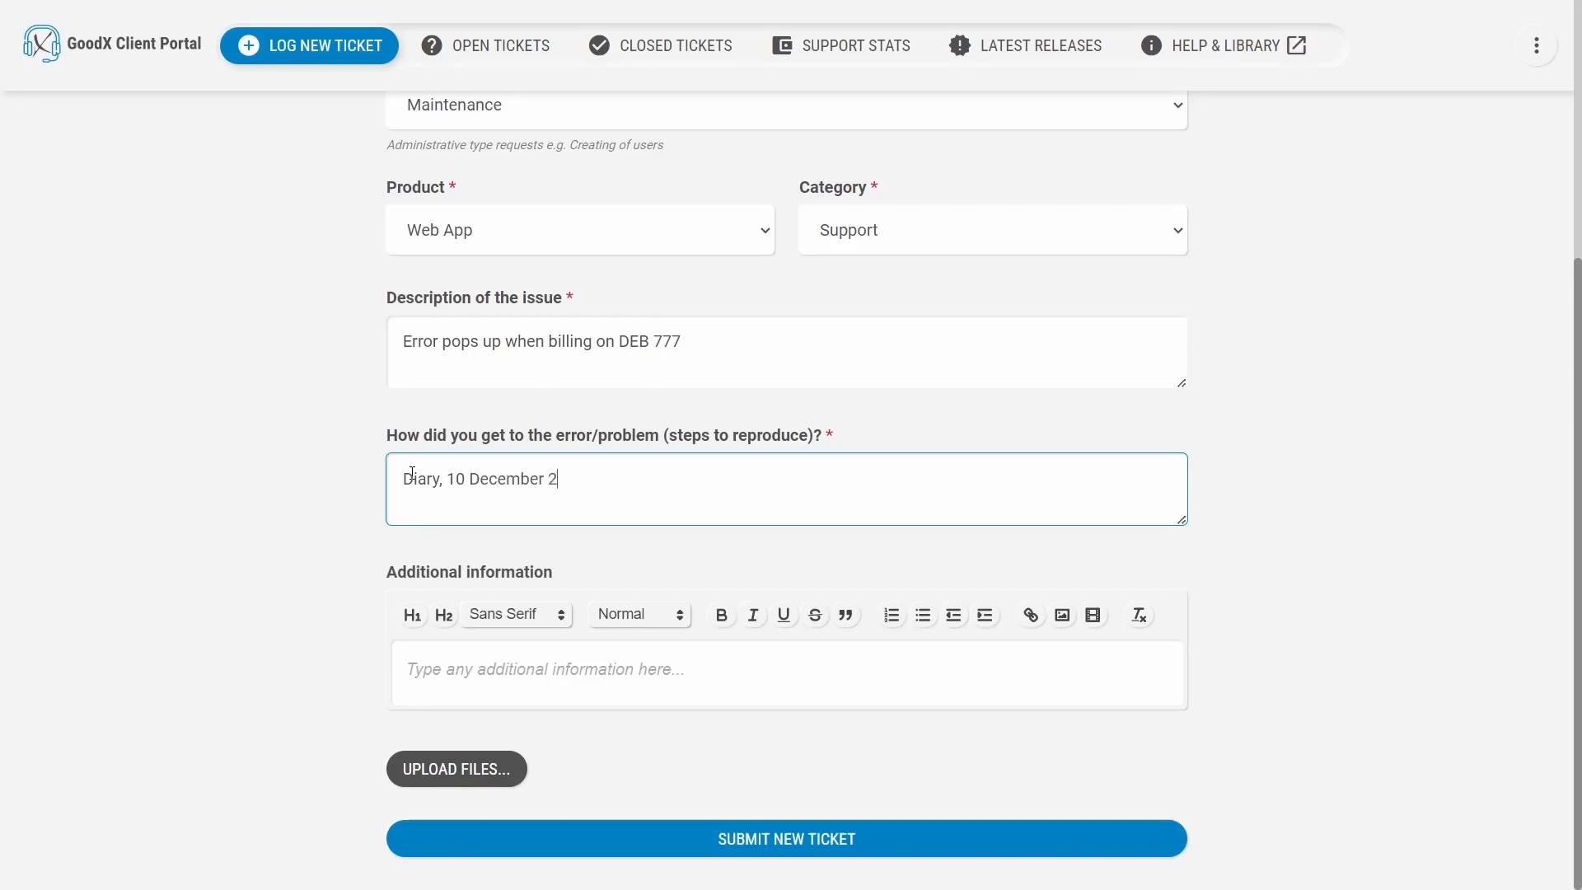
text(023, timeslot )
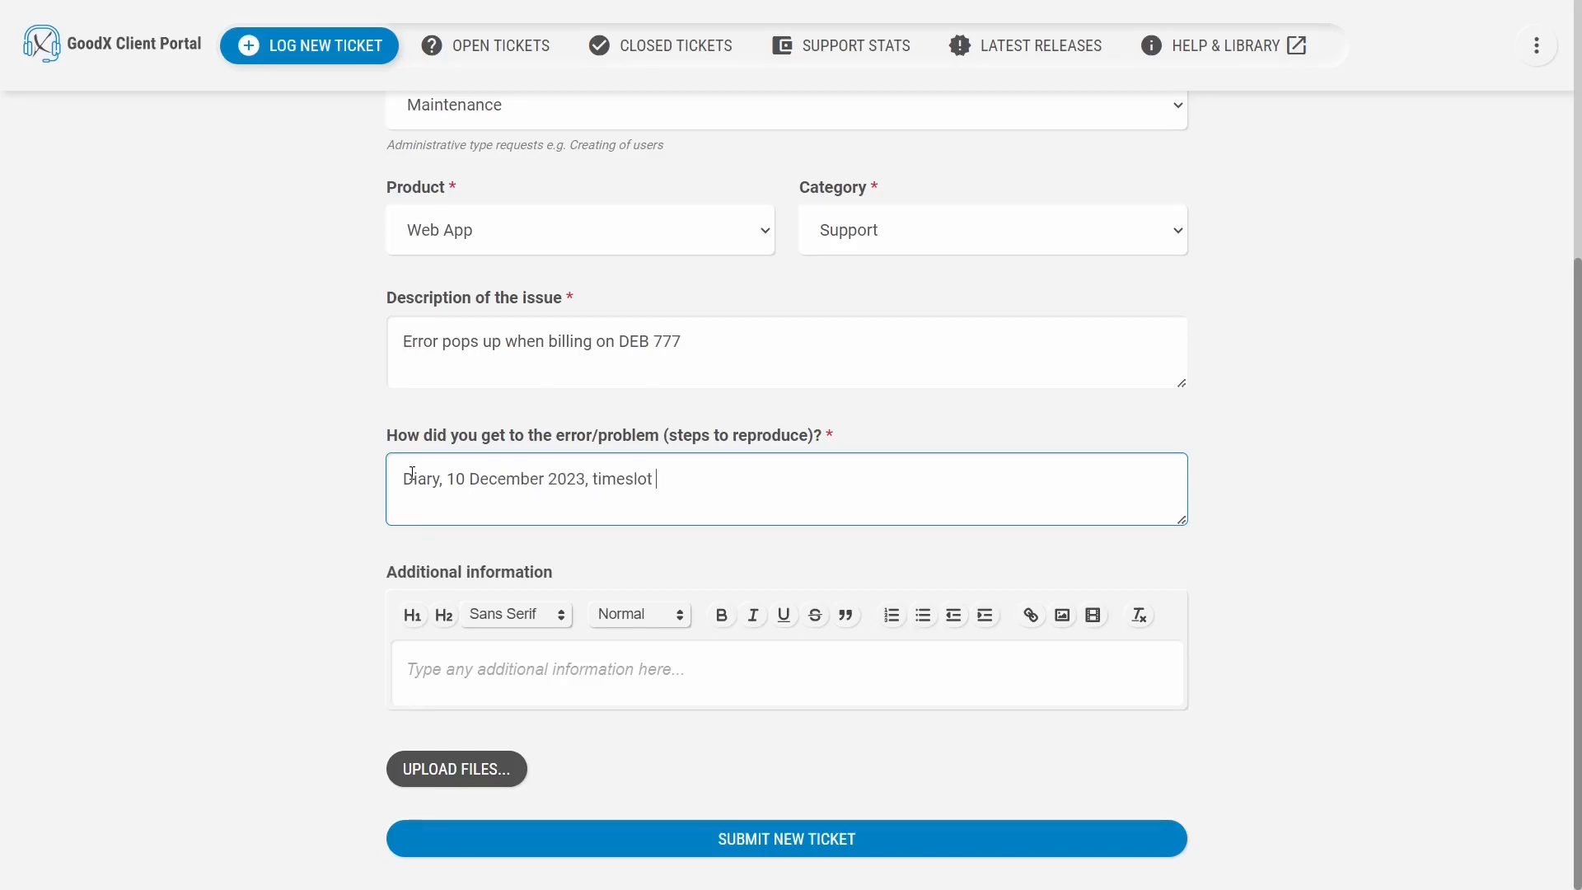
text(11:30 DEB 777 when trying to bi)
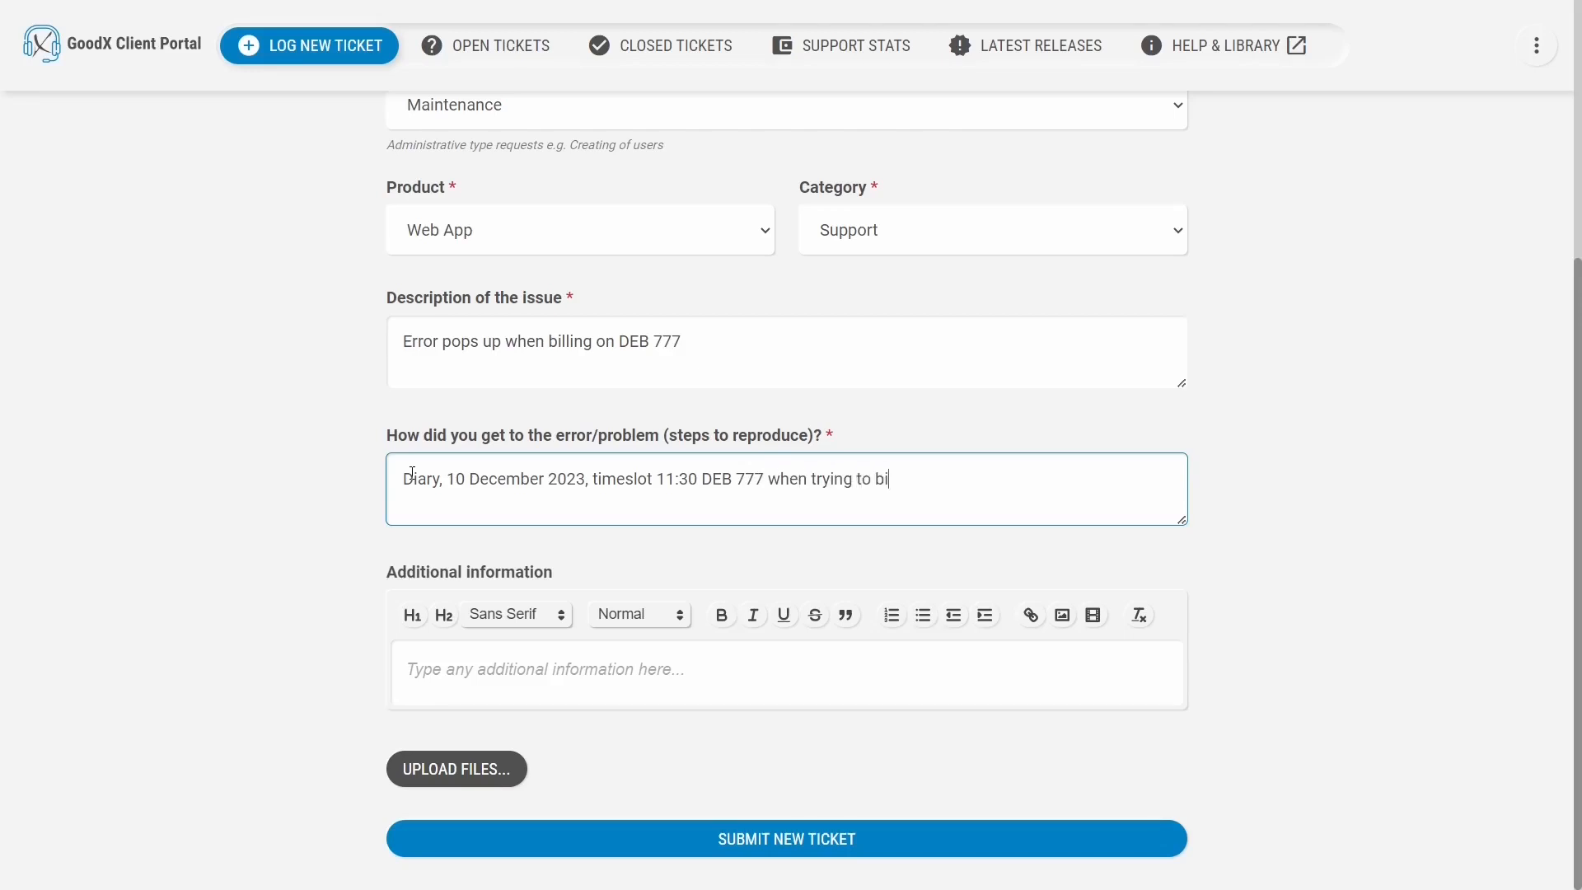
text(ll, an error pops up.)
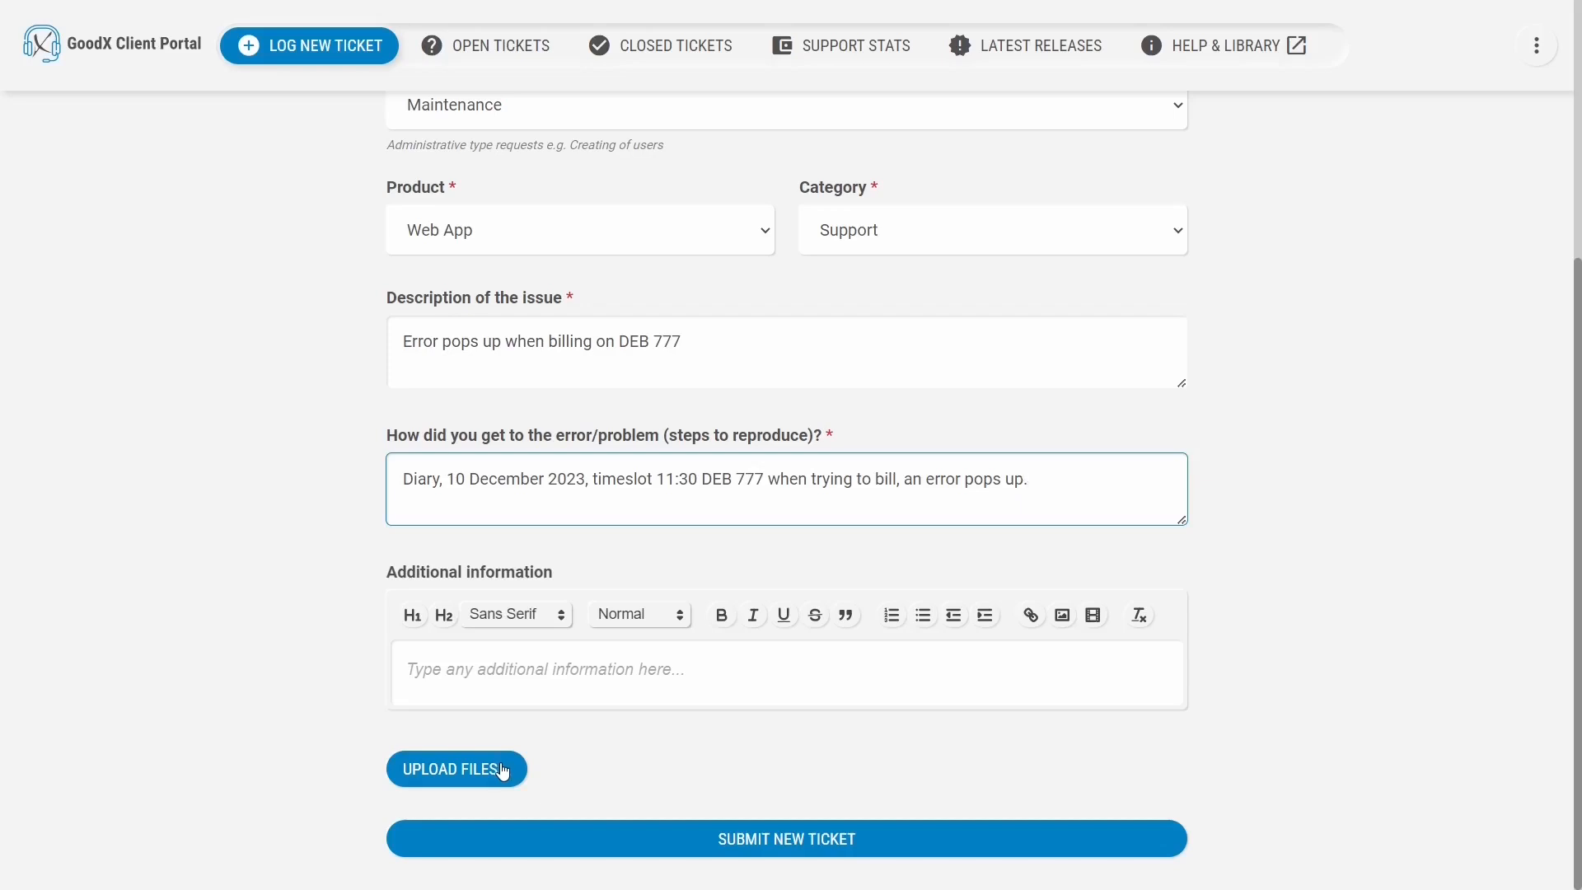
click(668, 845)
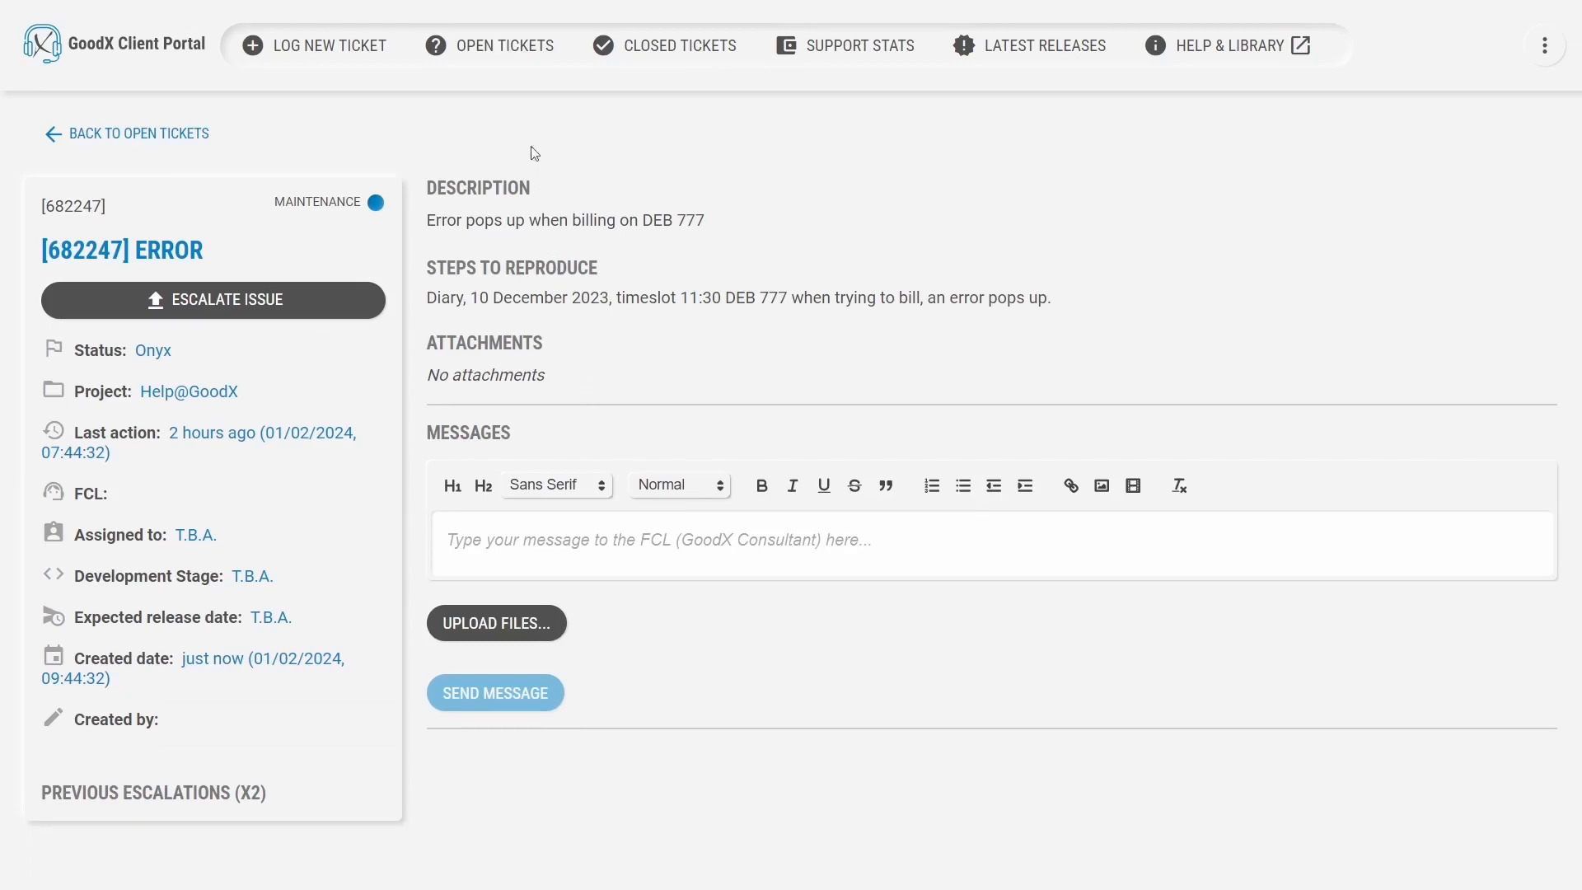
Send 'Happened again today, at timeslot 13:00.' as a message on open ticket 682247.
click(519, 64)
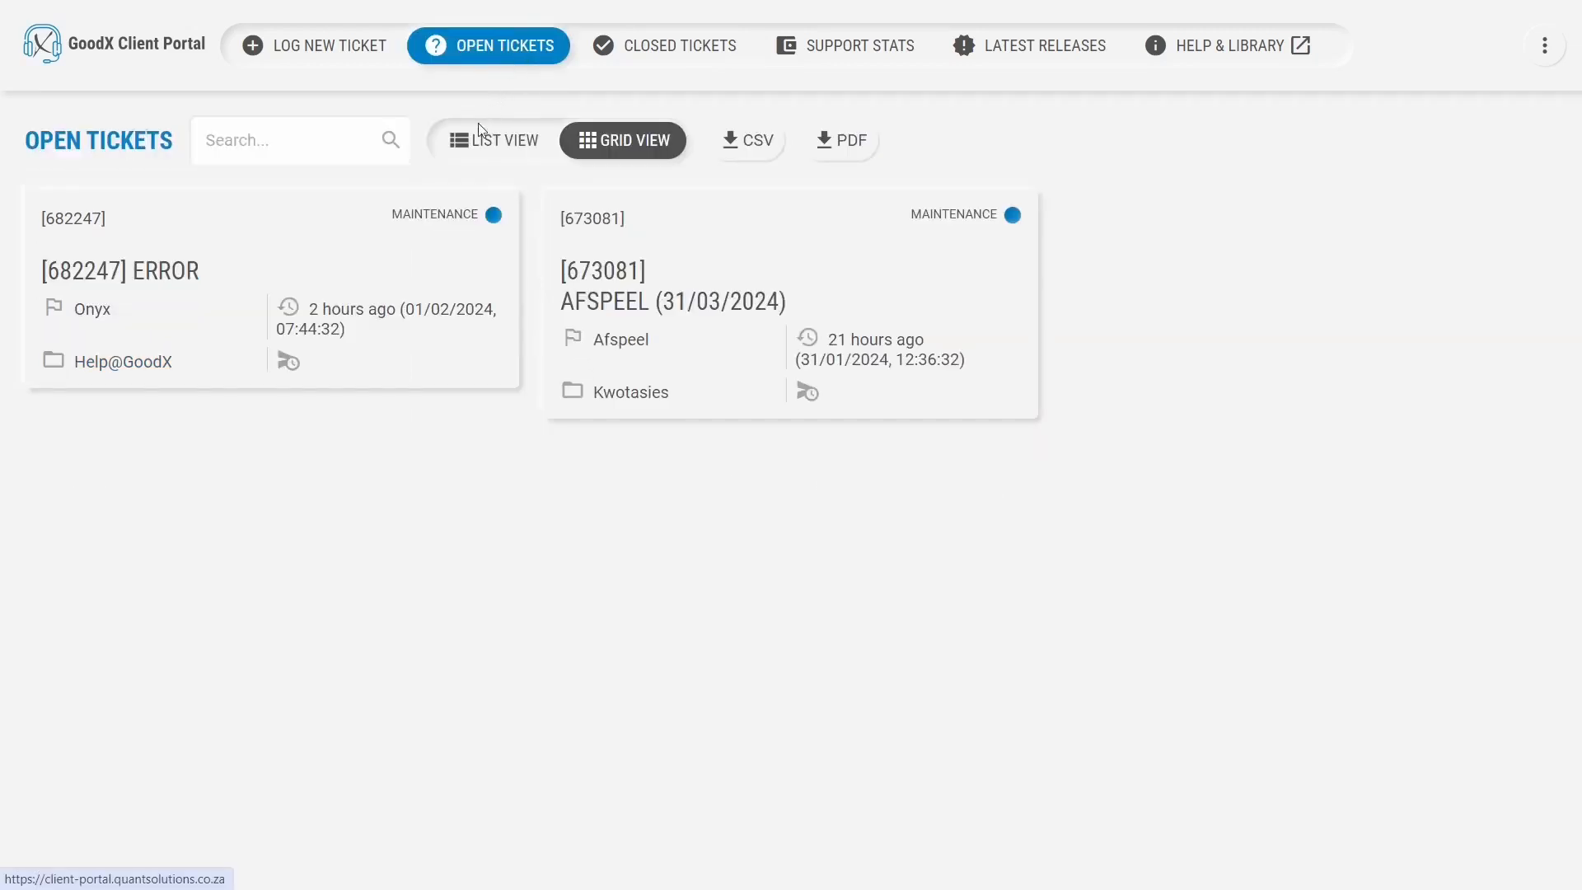
click(422, 257)
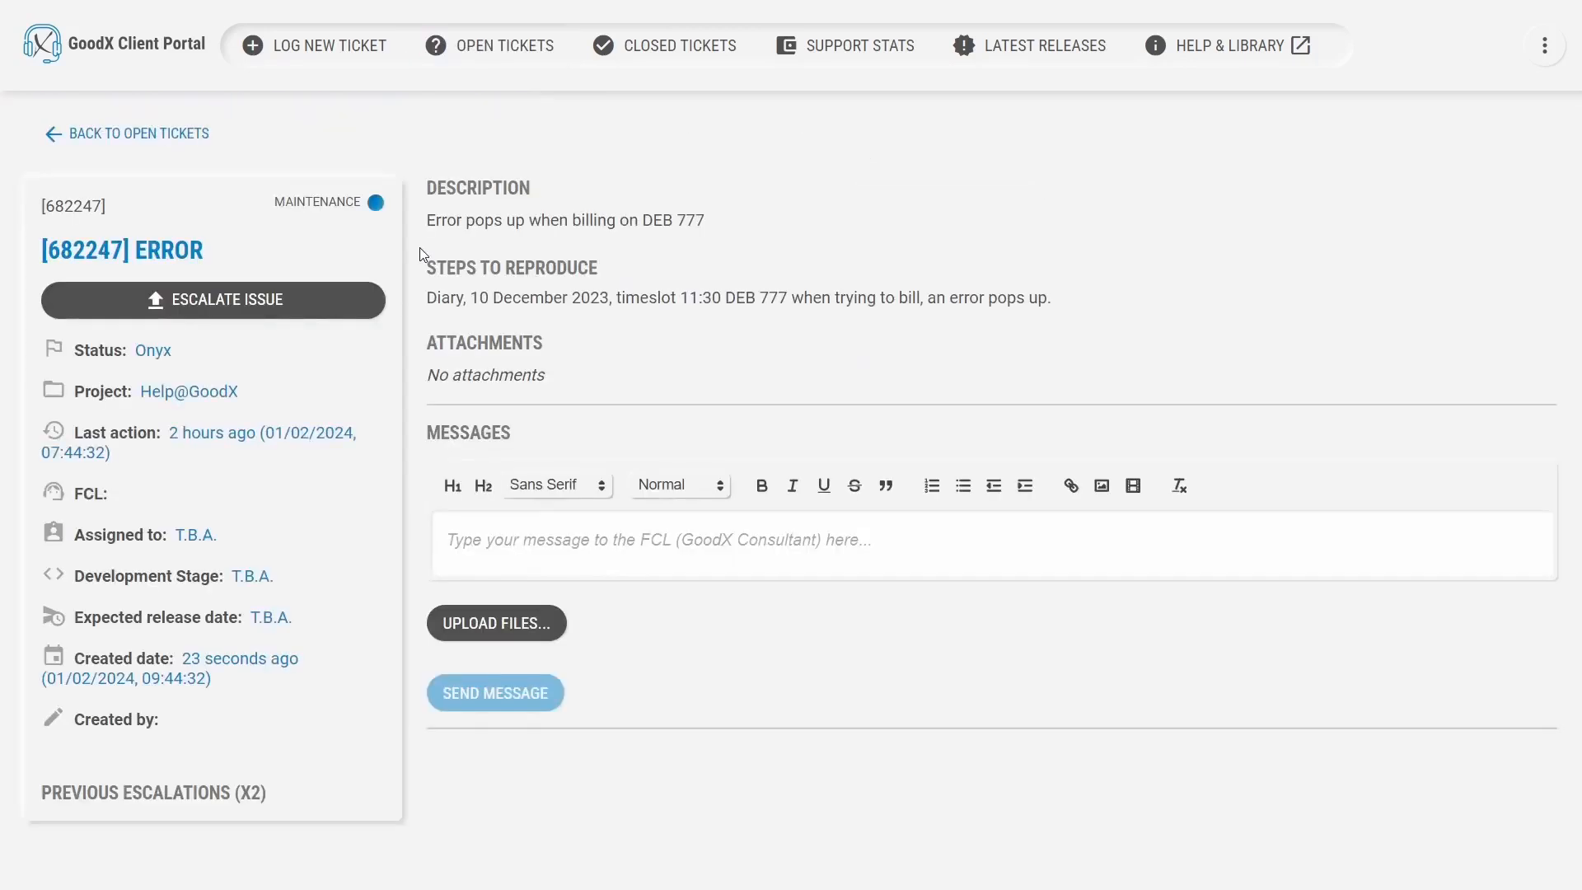
click(531, 536)
text(H)
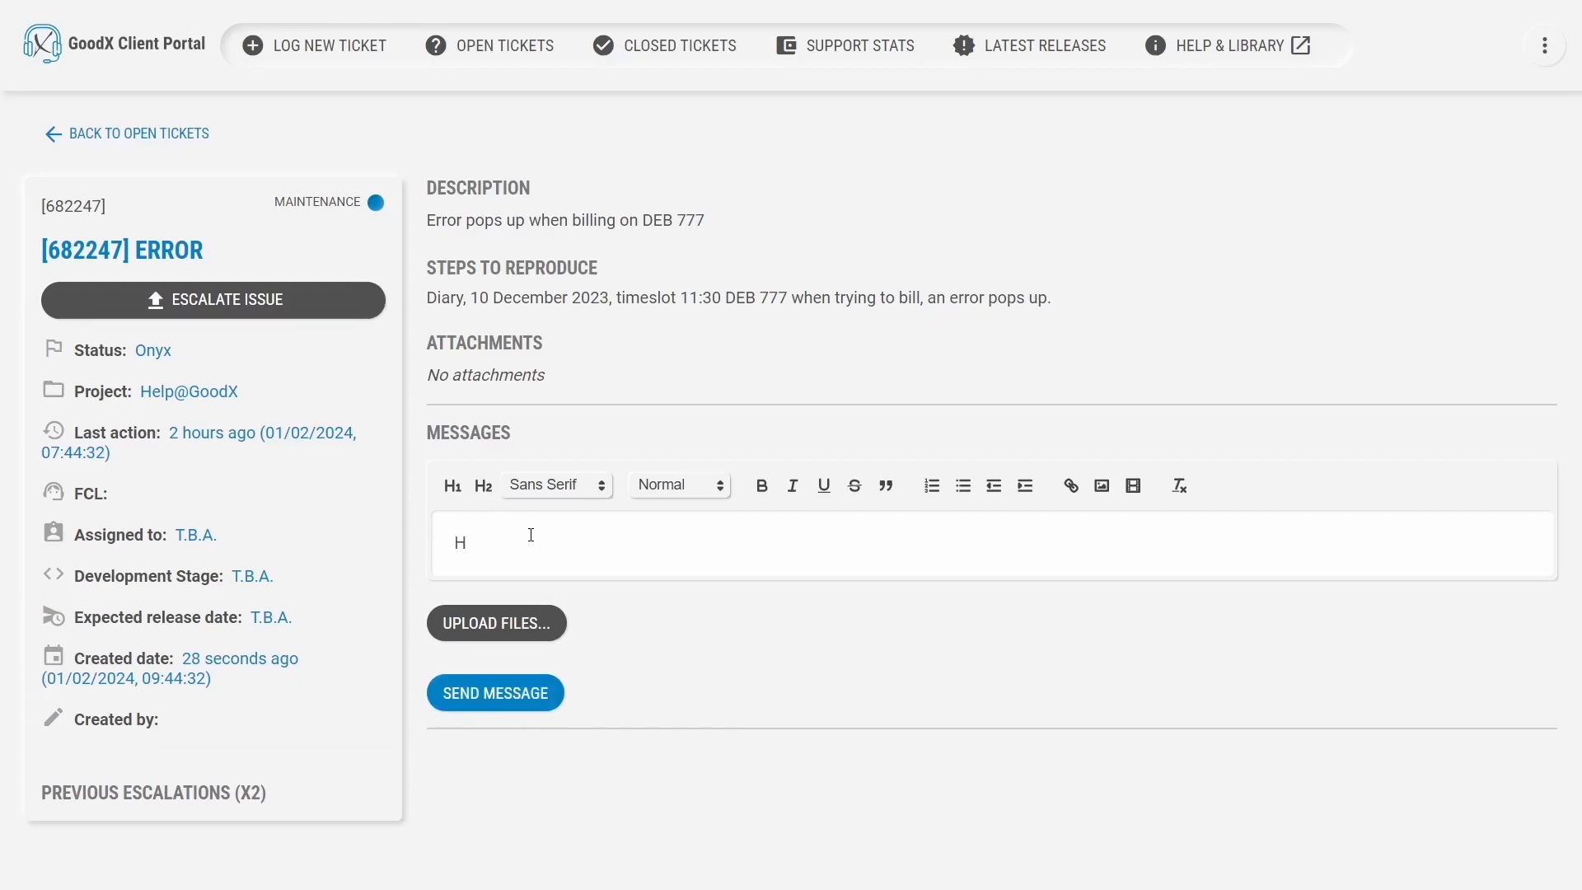
text(appened again today, at )
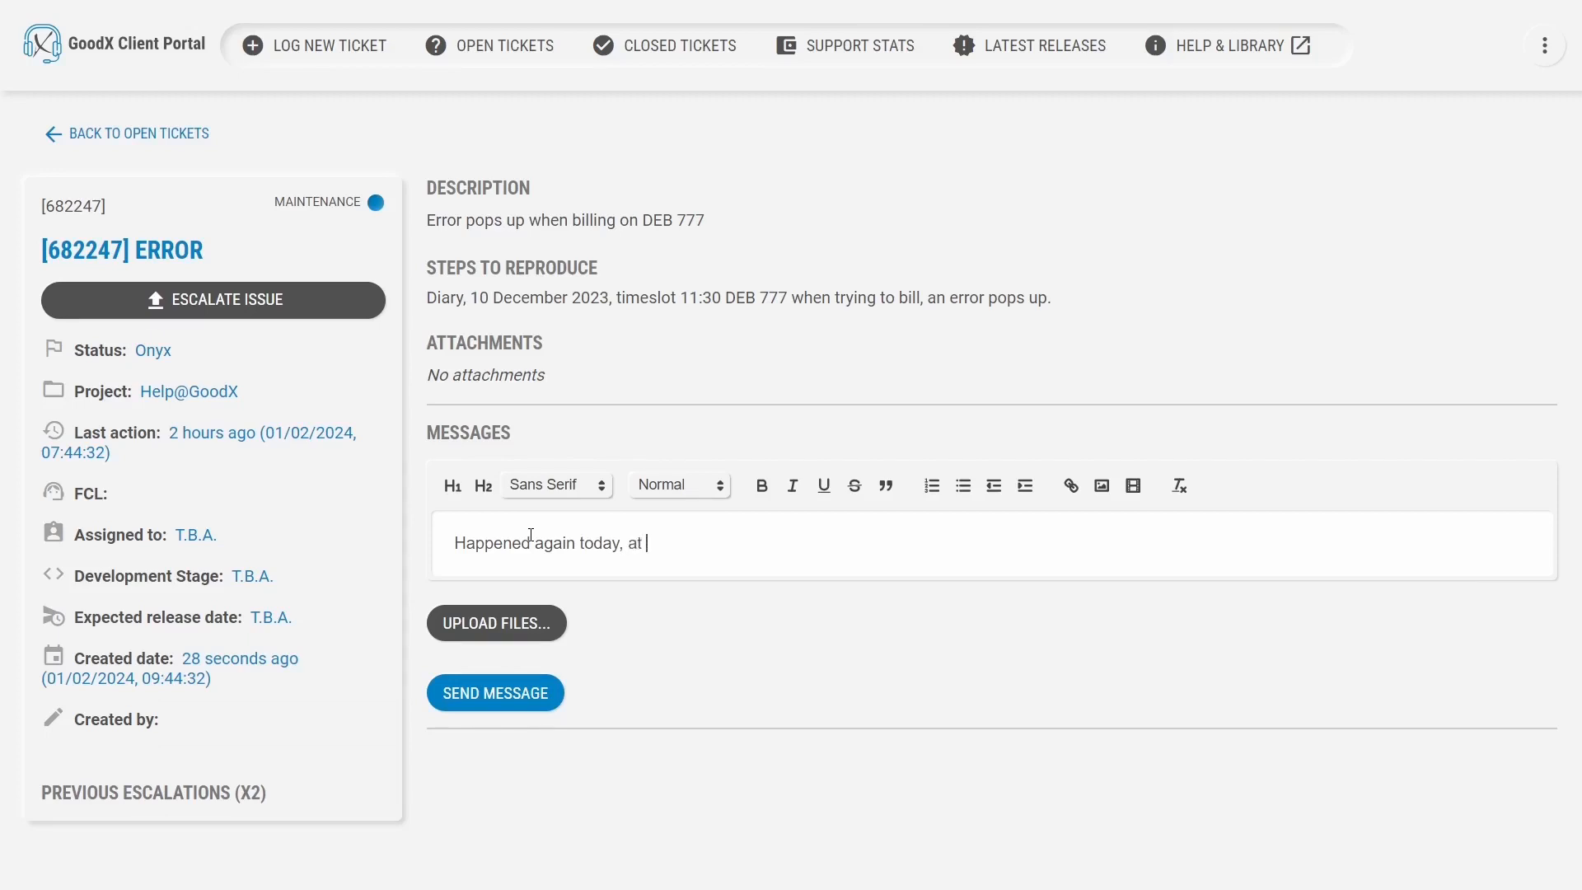
text(timeslot 13:00.)
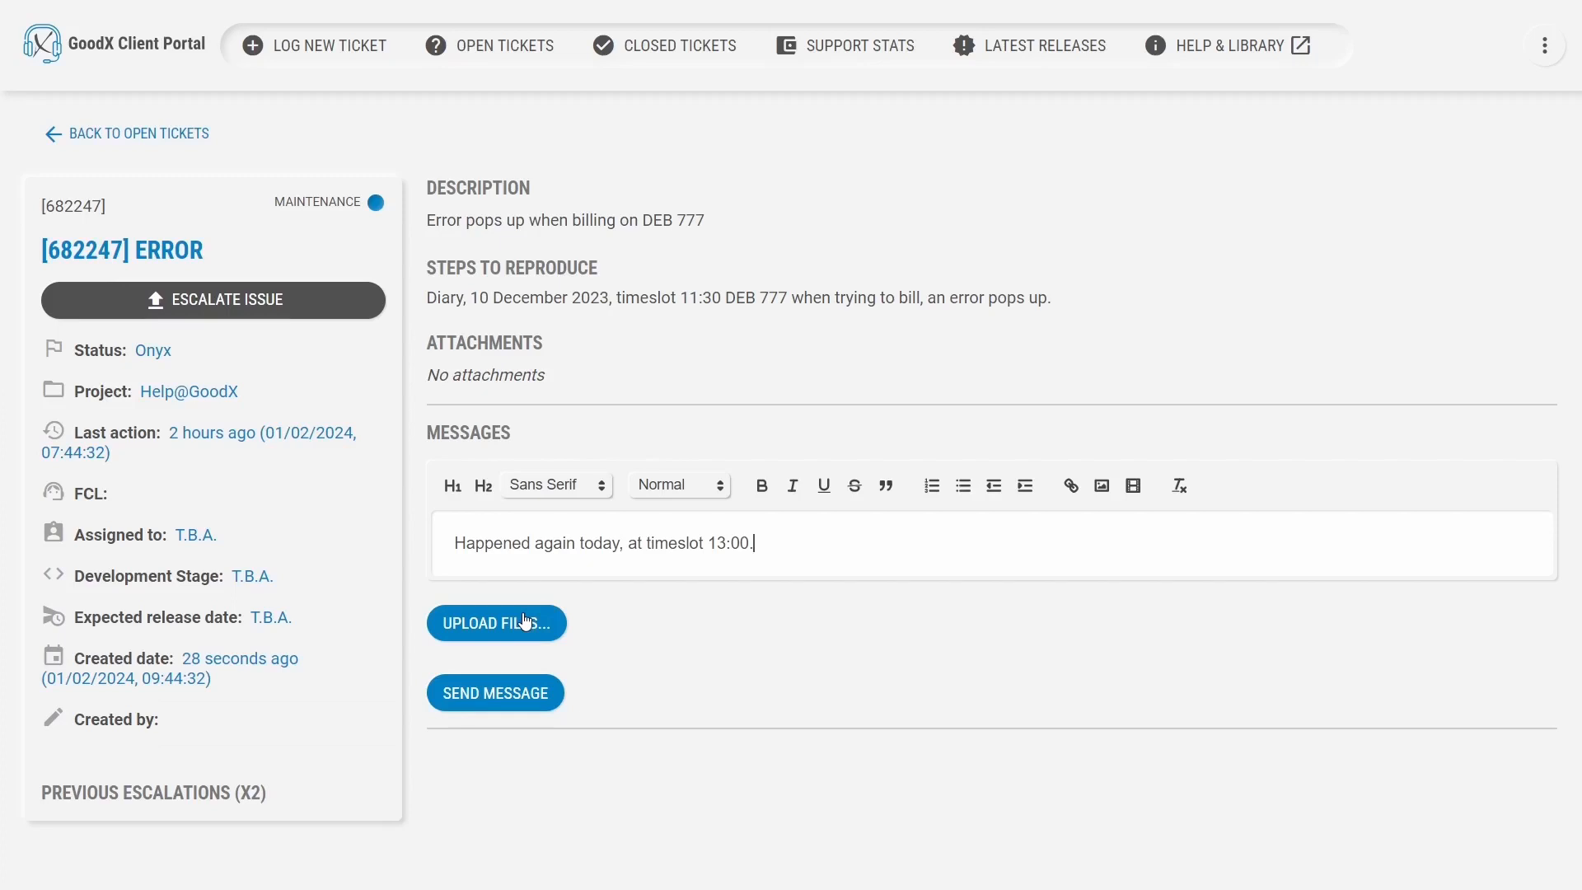
click(528, 701)
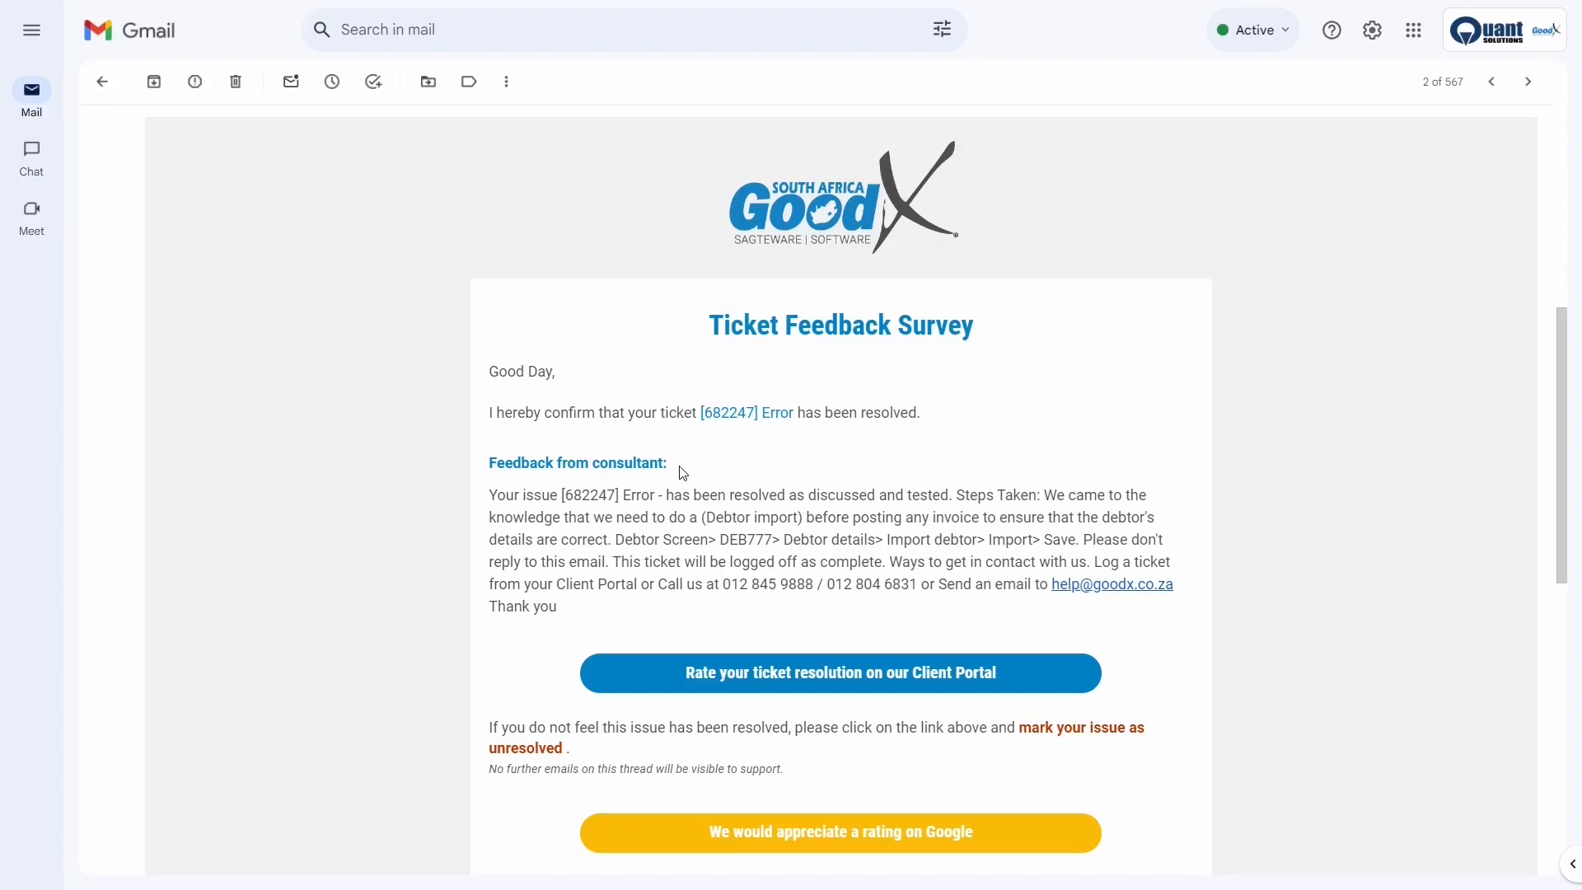
click(744, 675)
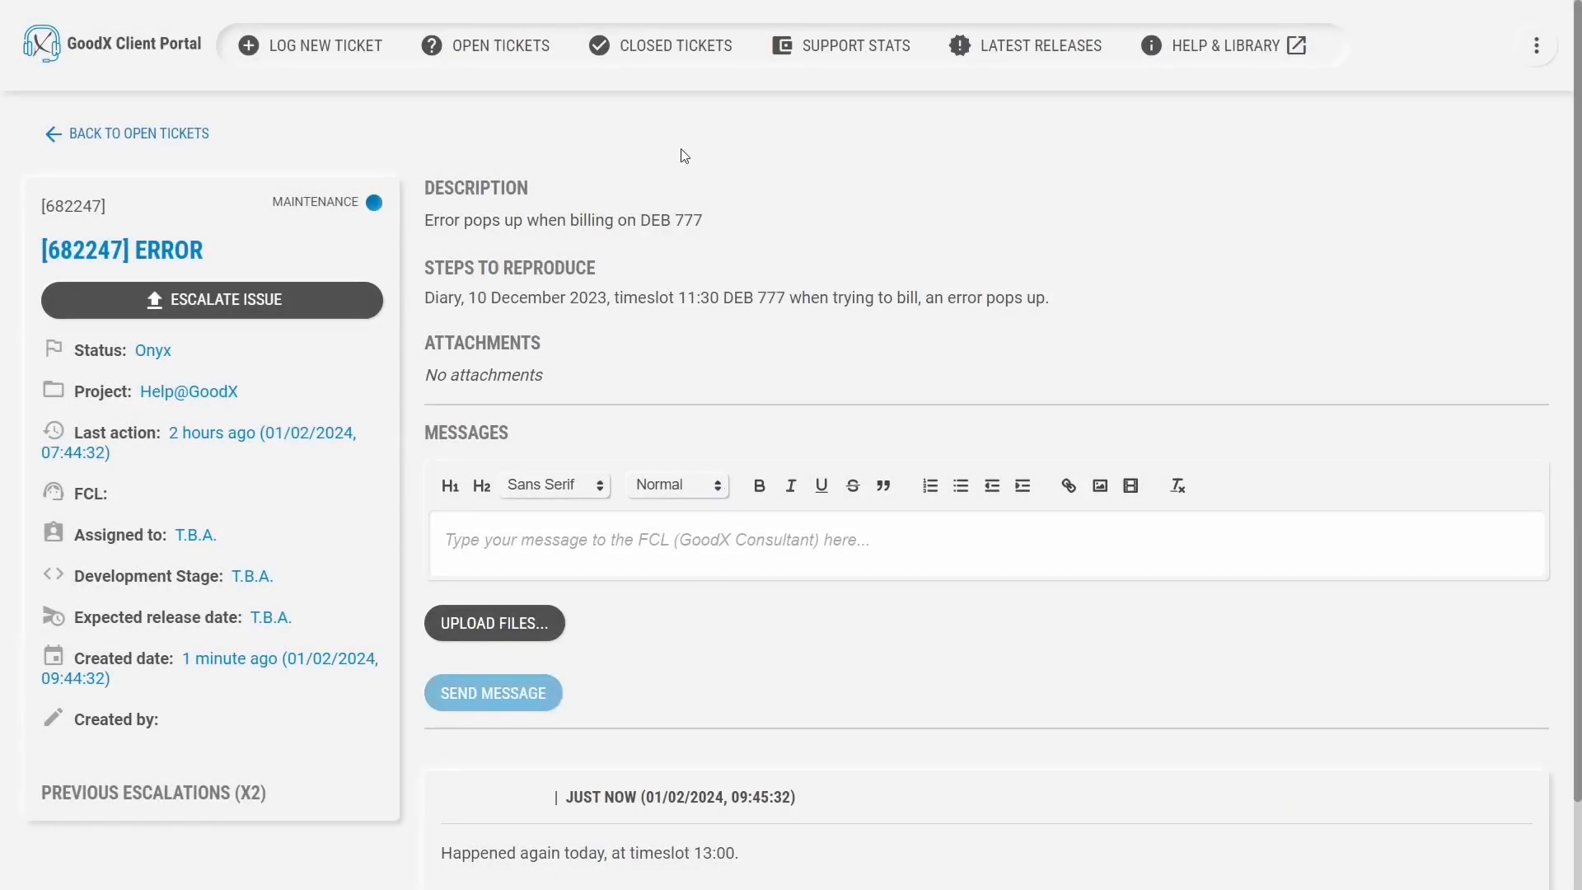
Review resolved ticket 682247 under Closed Tickets, then view the Support Stats page.
click(671, 50)
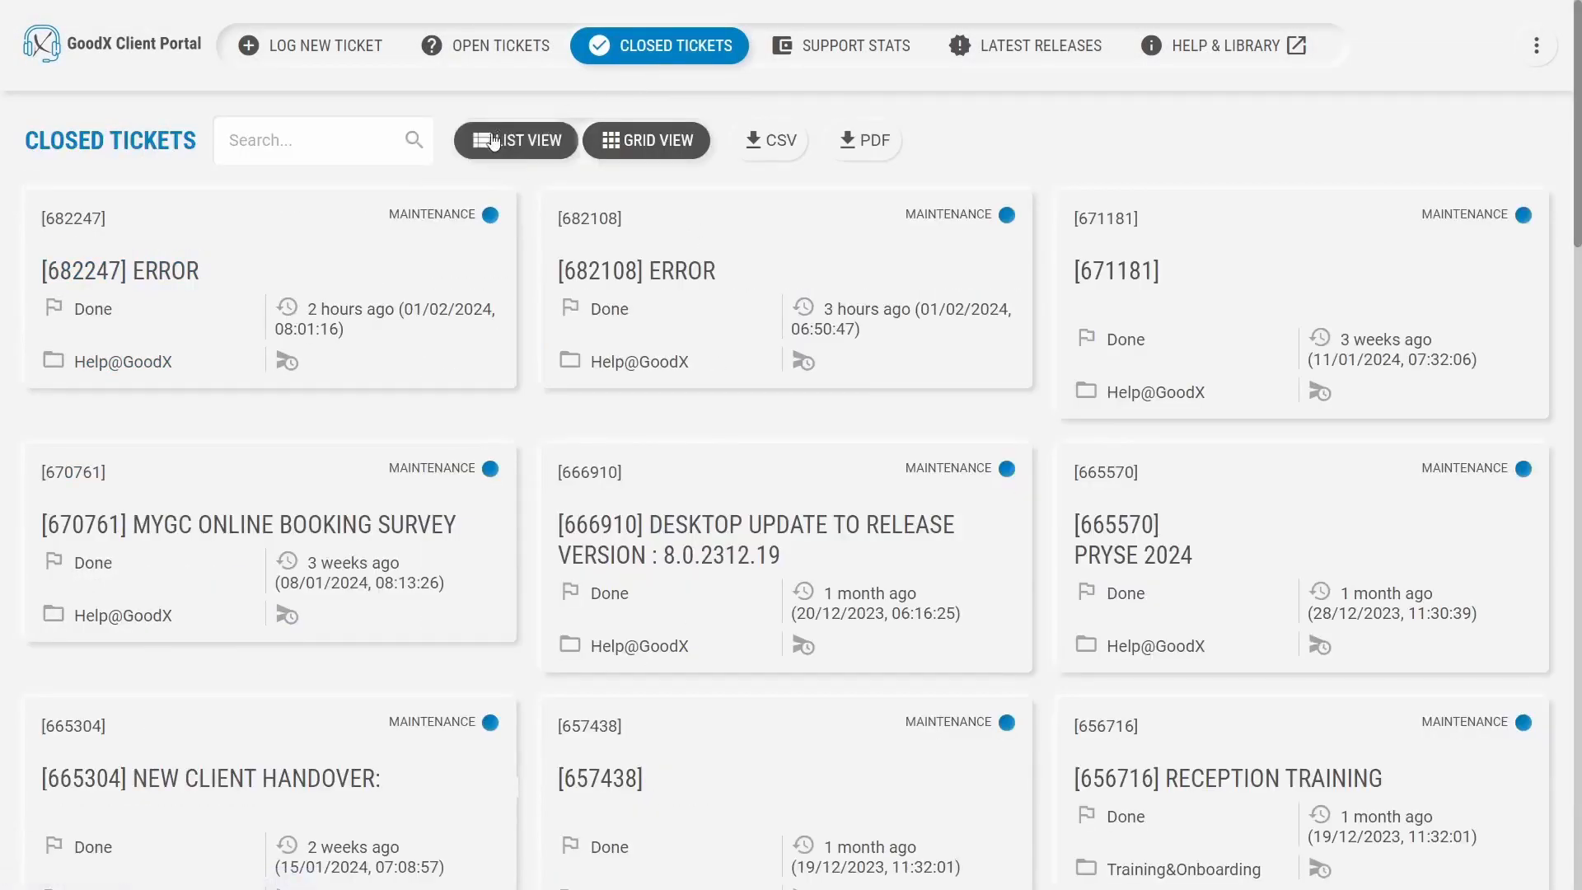
click(318, 236)
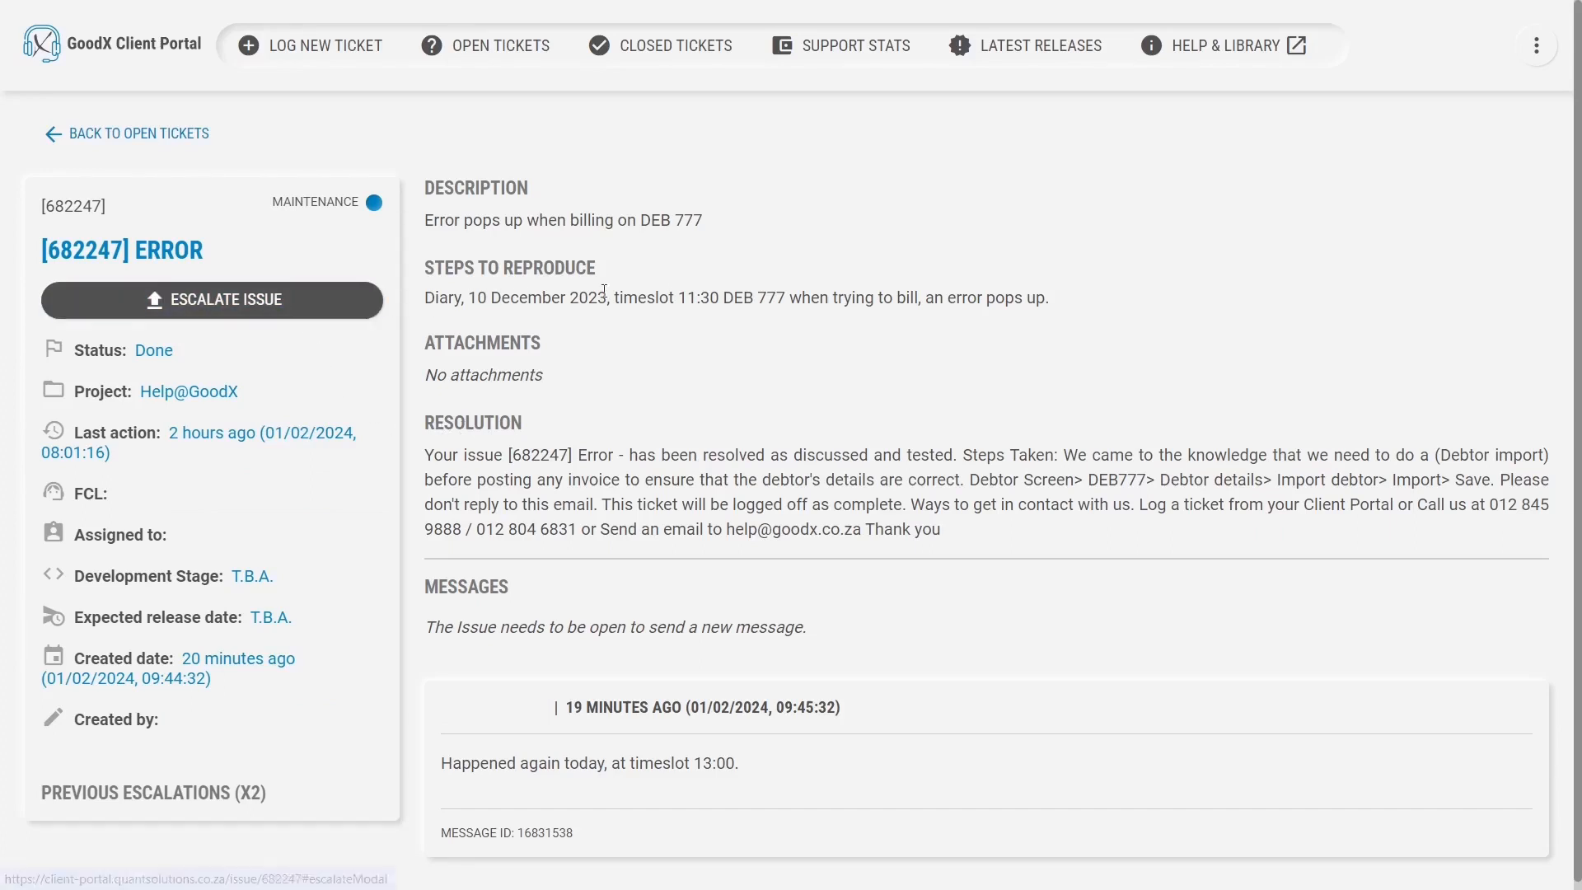
click(842, 62)
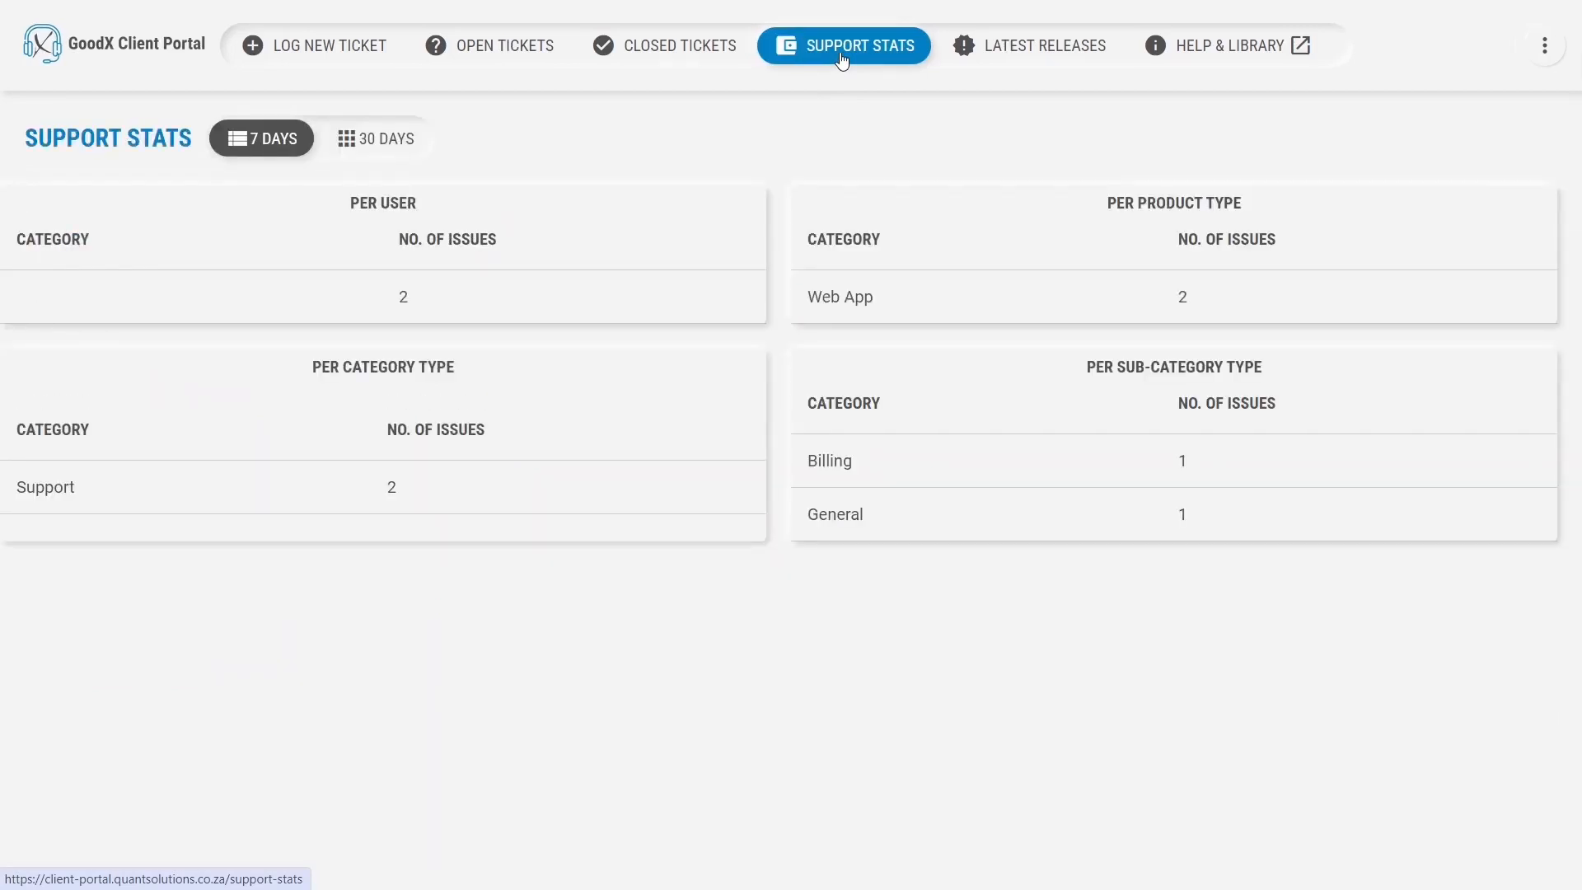
Browse Latest Releases, expanding and collapsing the Desktop and GoodXWeb release notes.
click(1021, 60)
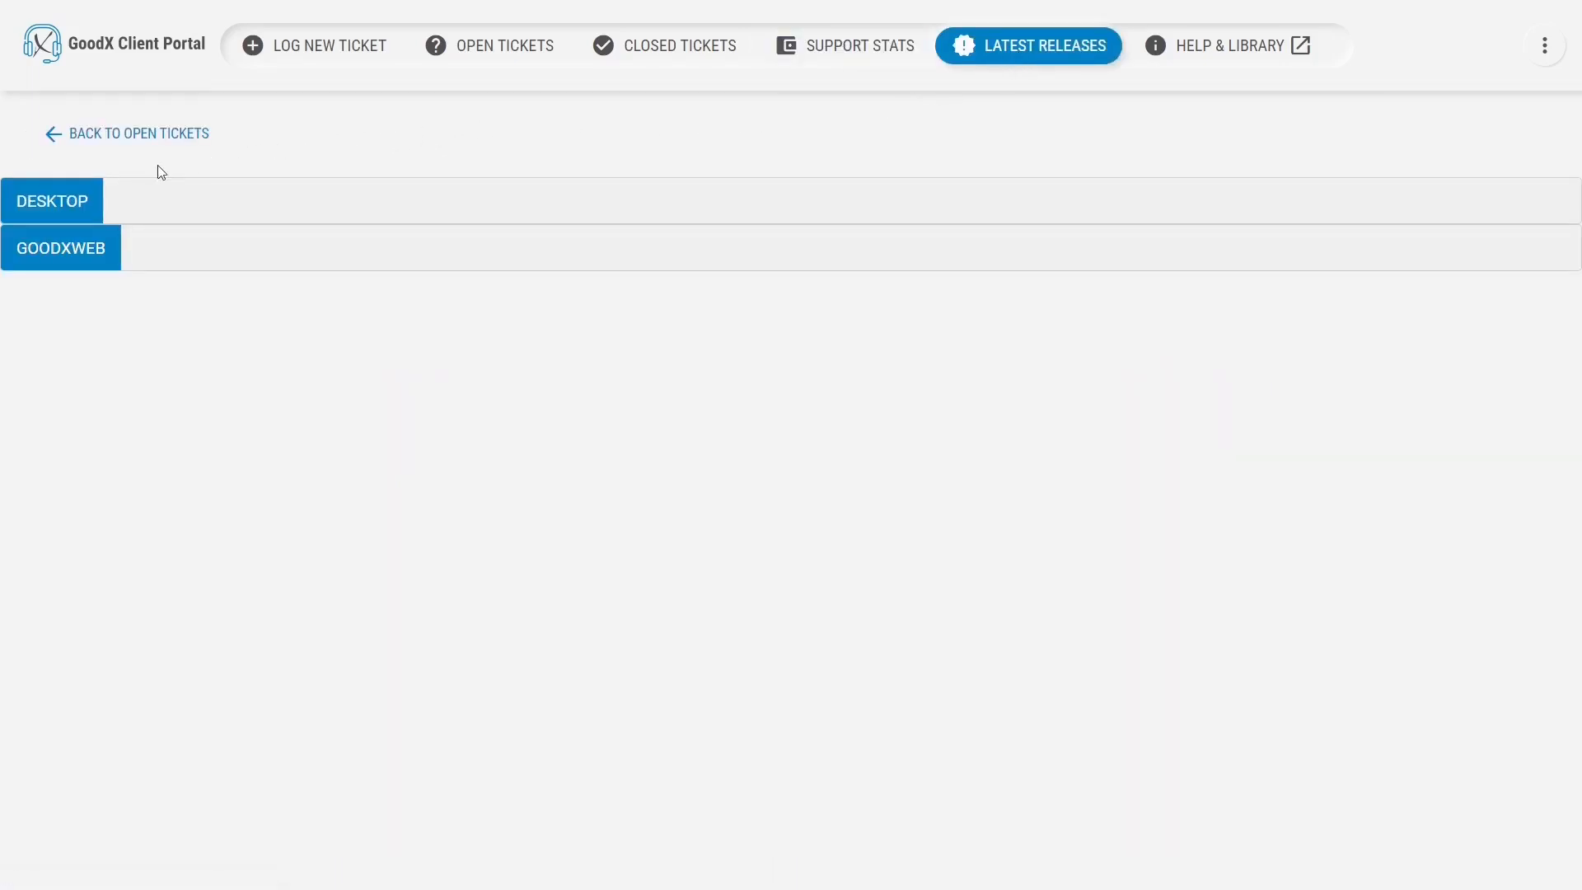
click(95, 190)
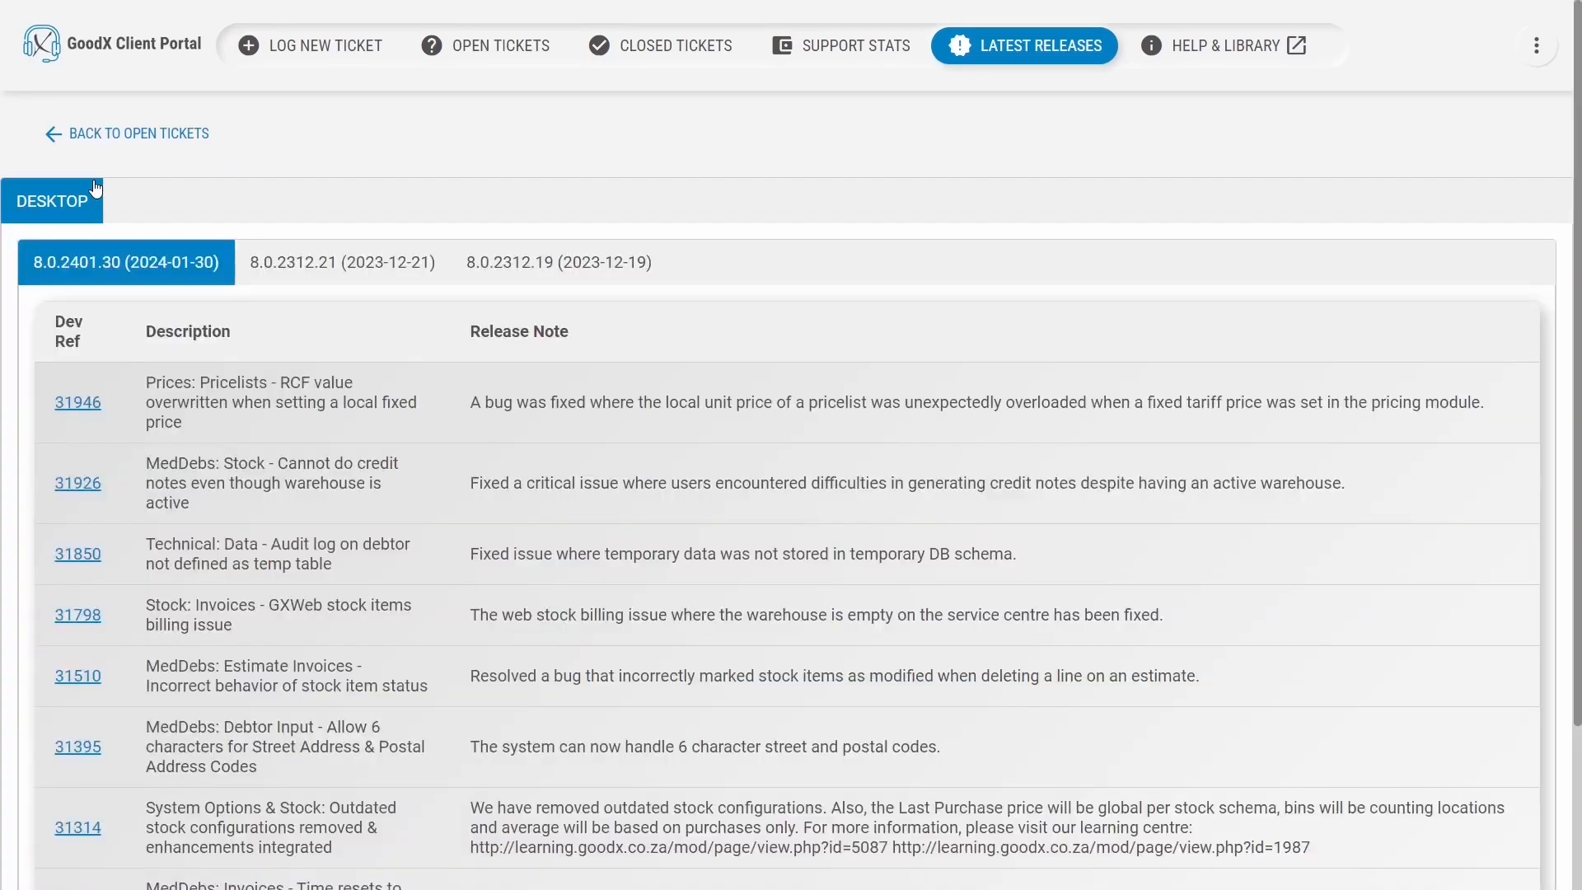
click(96, 188)
click(98, 236)
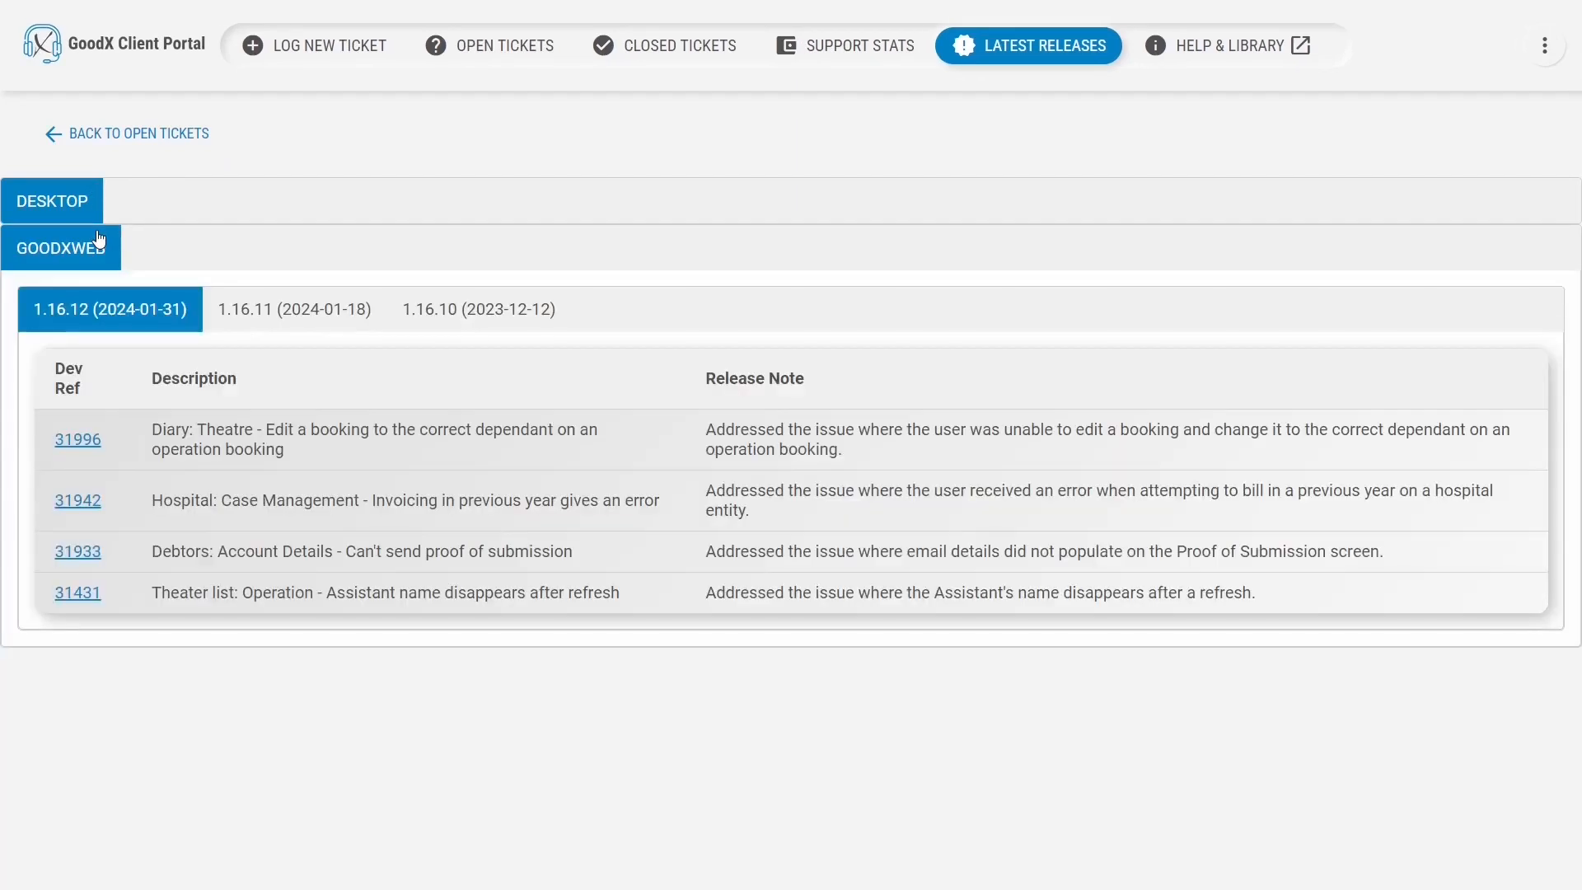
click(100, 239)
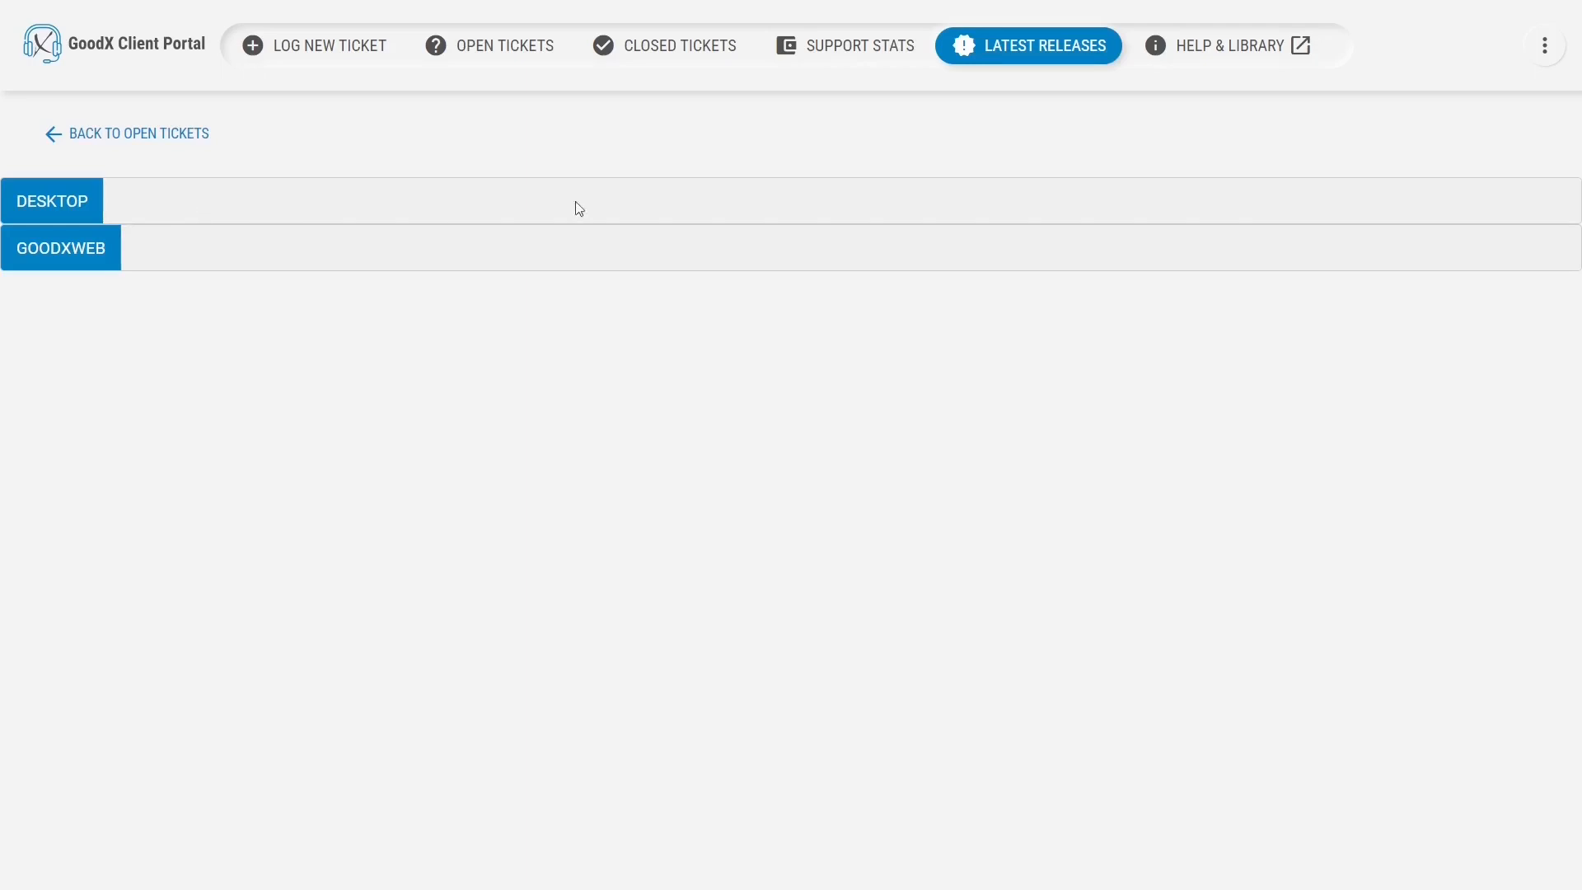